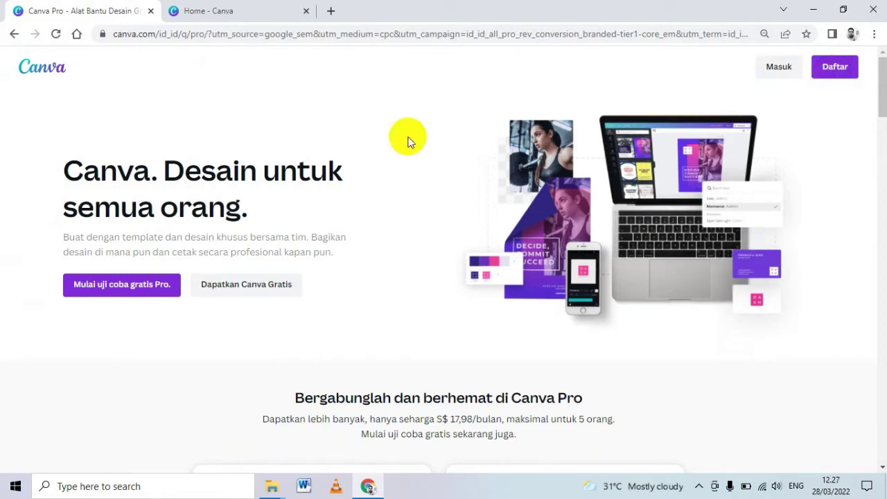
# Step: Switch to the signed-in Canva home page and create a new blank YouTube Thumbnail design
pyautogui.click(208, 11)
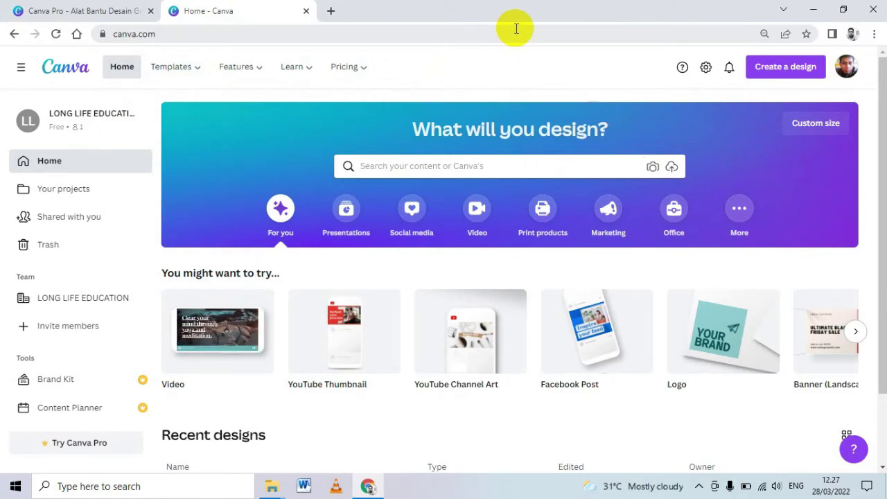
pyautogui.moveTo(174, 66)
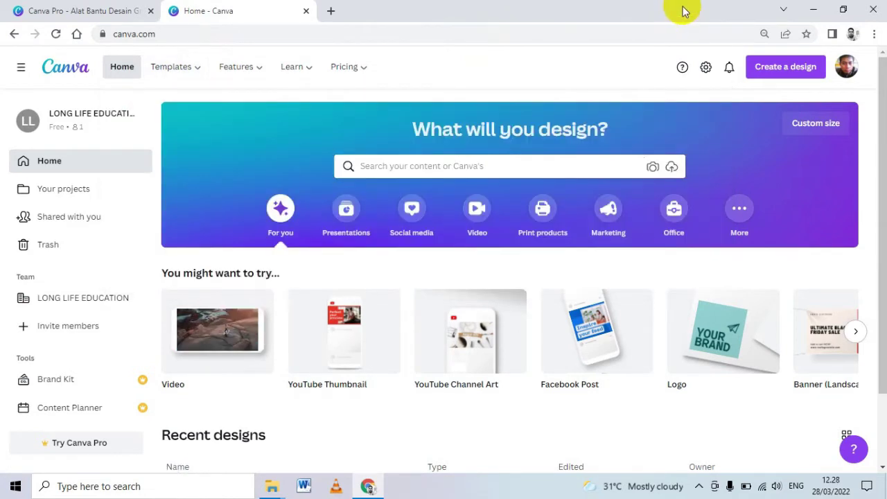
pyautogui.click(768, 70)
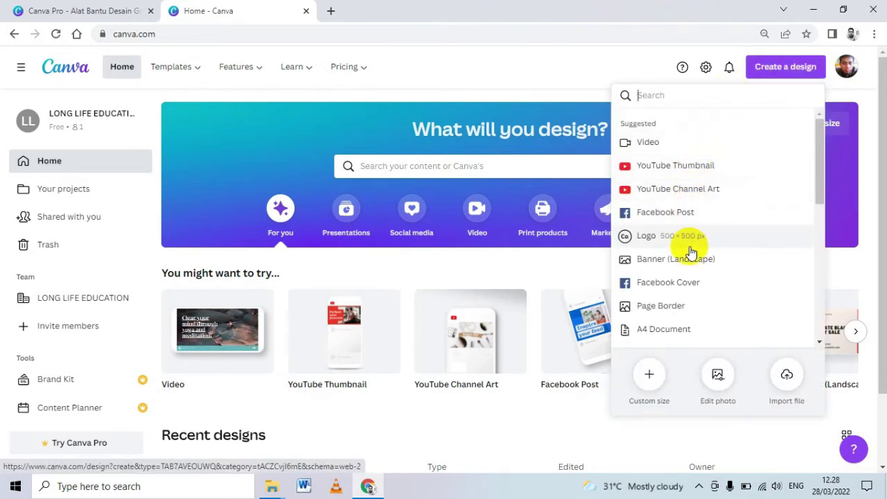
pyautogui.scroll(-5, 694, 271)
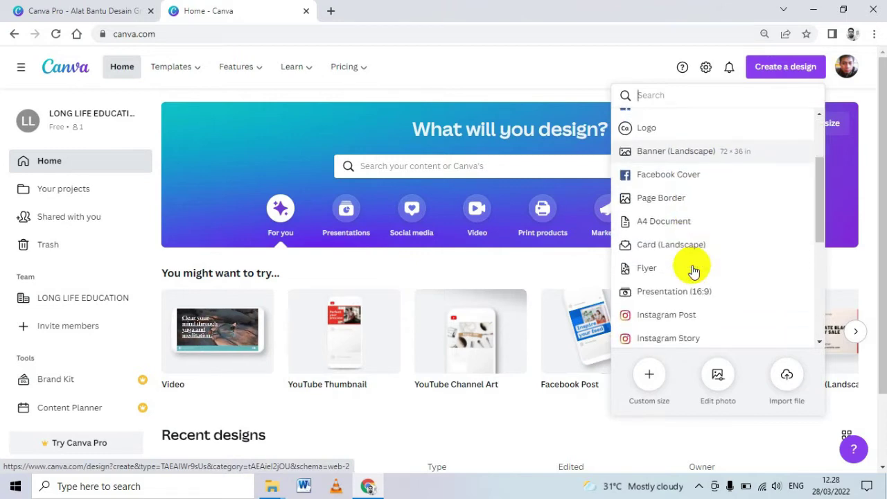
pyautogui.scroll(3, 694, 270)
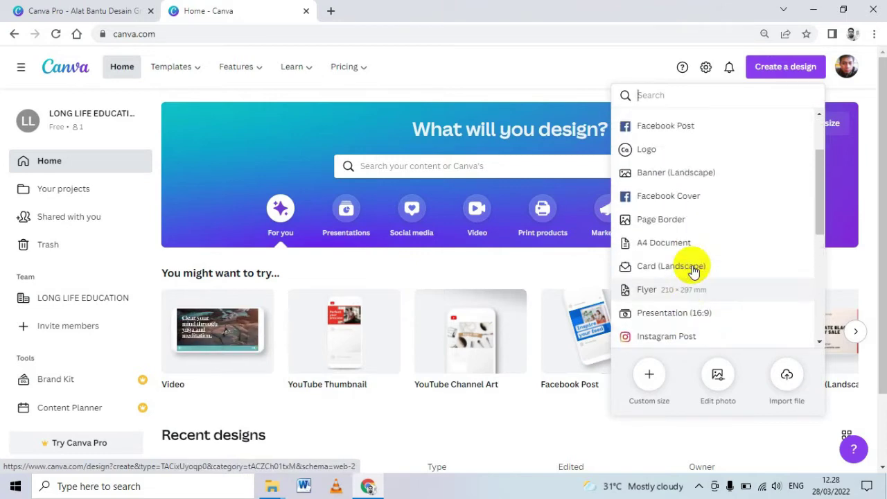
pyautogui.scroll(2, 693, 270)
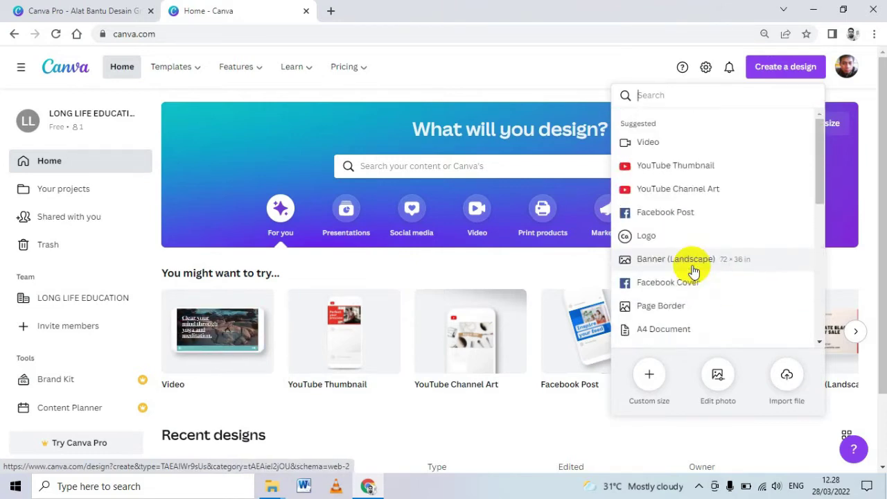
pyautogui.click(676, 167)
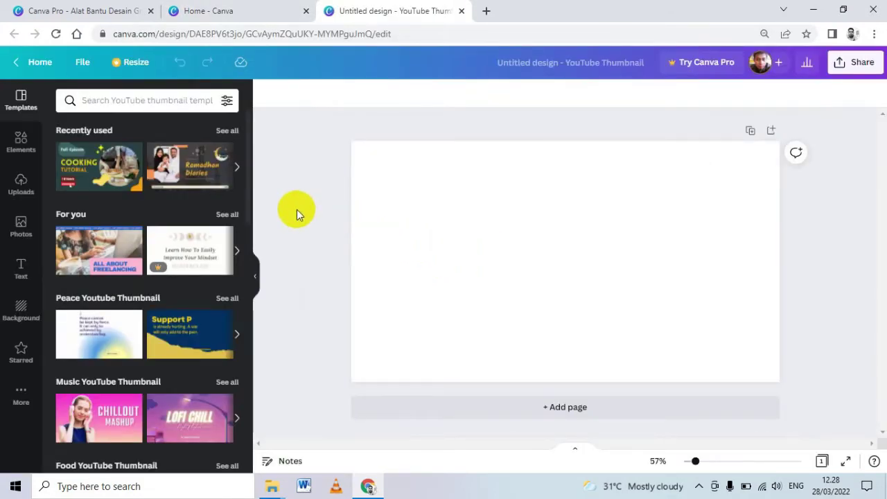
# Step: Apply the recently used pink and purple cloudy sky image as the thumbnail's background
pyautogui.click(117, 191)
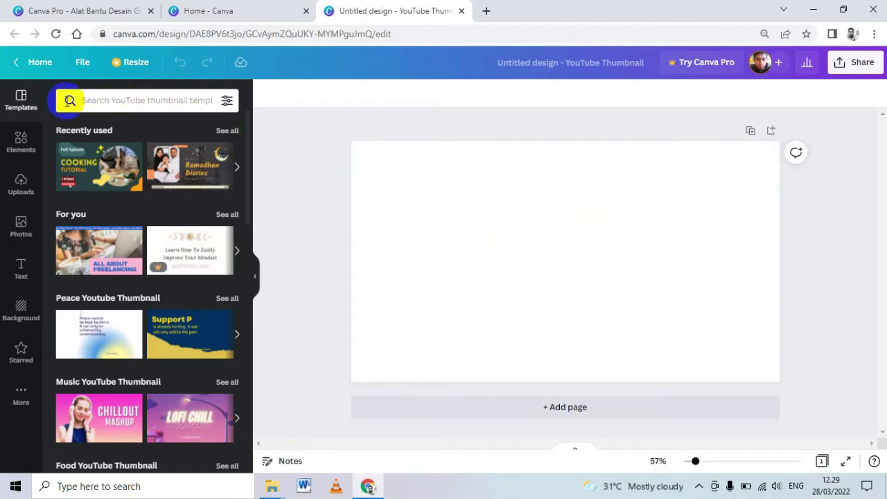
pyautogui.click(16, 107)
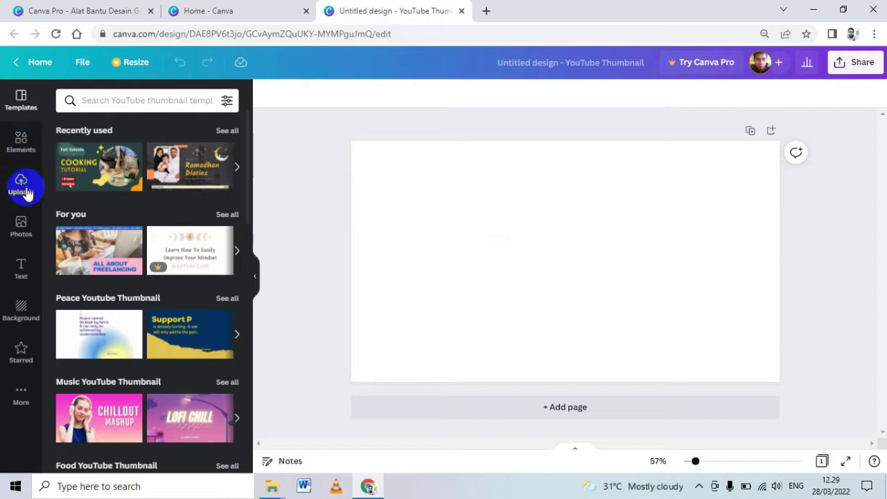
pyautogui.click(21, 307)
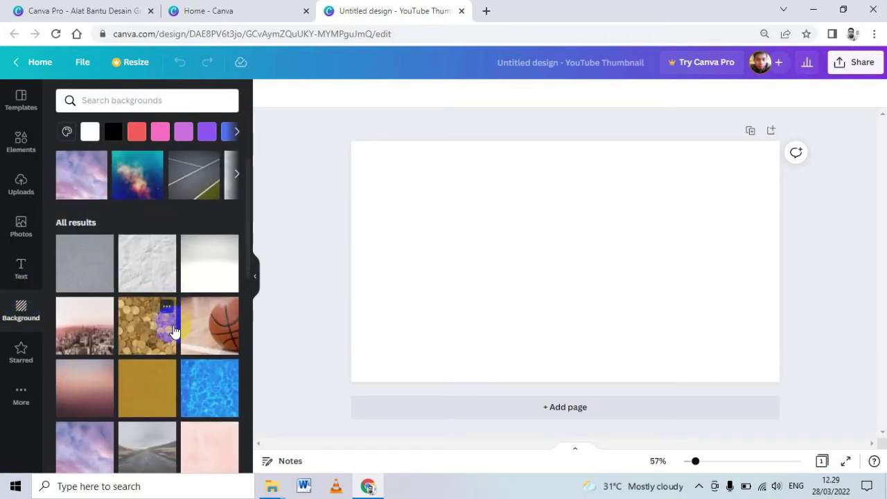
pyautogui.scroll(-1, 174, 333)
pyautogui.scroll(1, 78, 206)
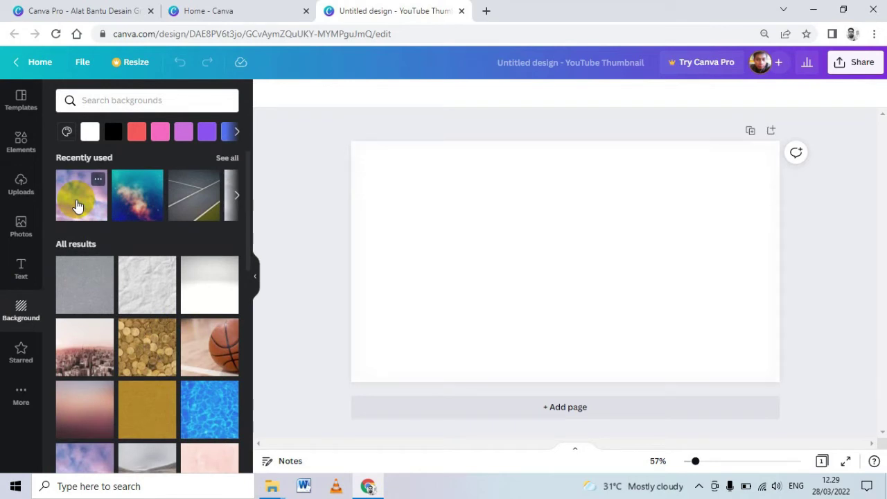
pyautogui.click(78, 206)
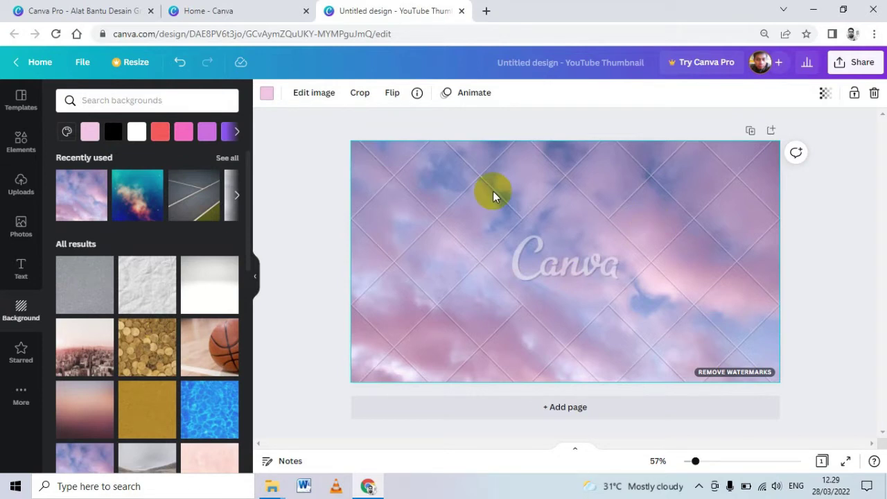
# Step: Find the Frame elements and add the plain circular frame to the thumbnail
pyautogui.click(20, 144)
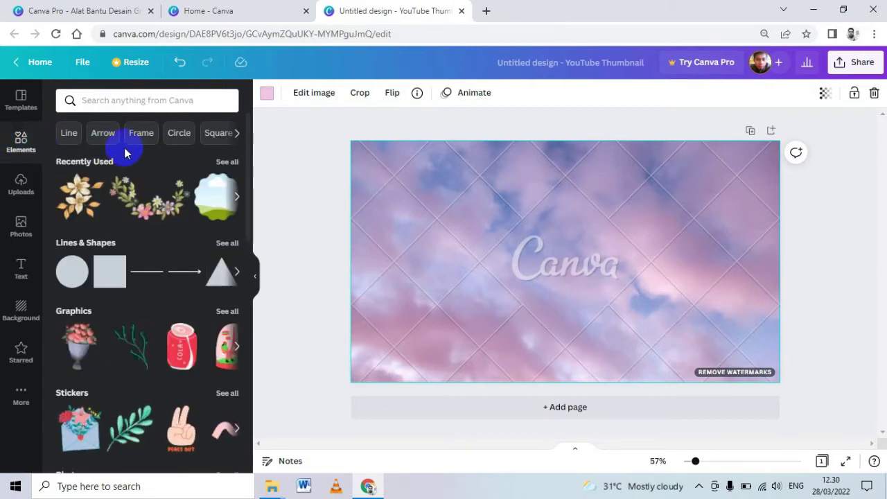
pyautogui.click(141, 135)
pyautogui.scroll(-3, 156, 331)
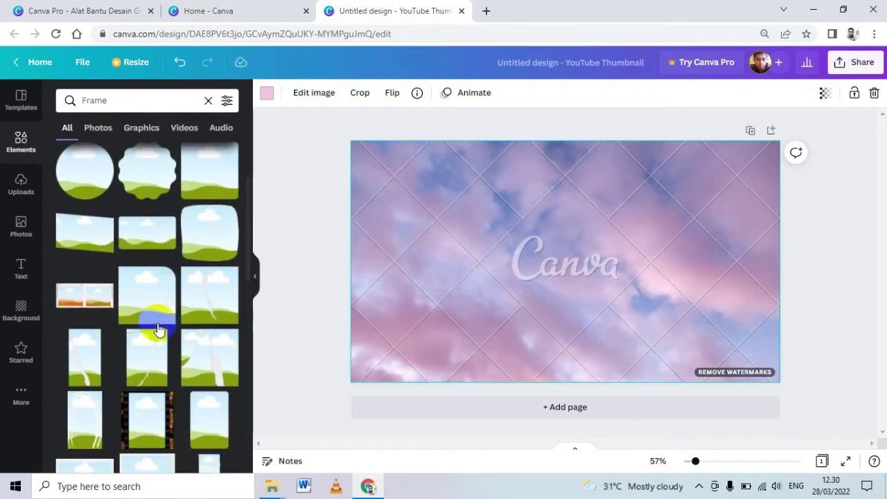
pyautogui.scroll(2, 156, 328)
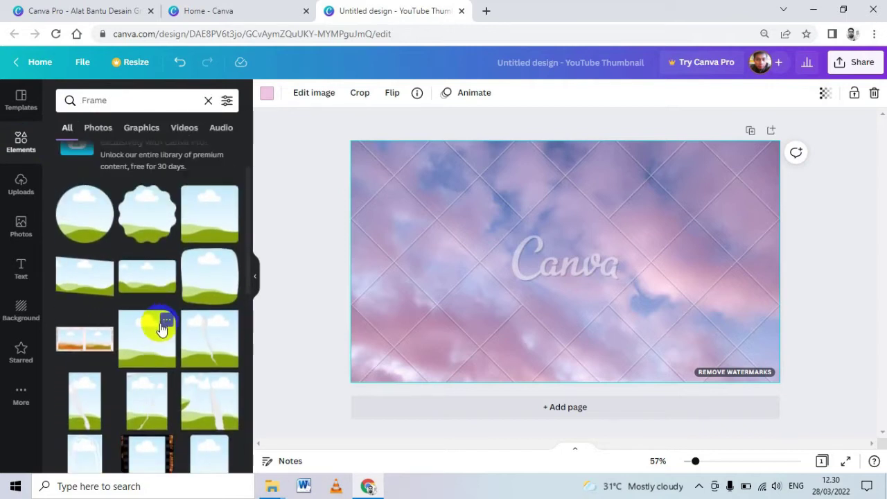
pyautogui.click(87, 221)
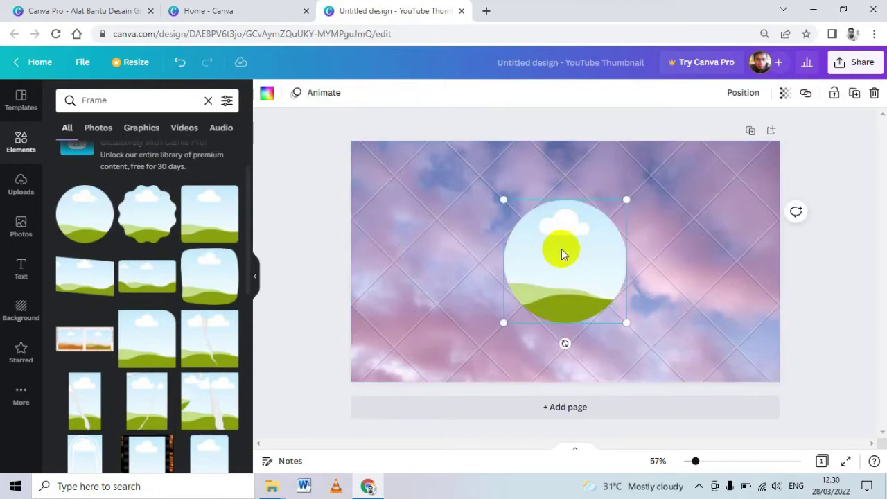
# Step: Enlarge the circular frame and place it at the left side of the thumbnail, vertically near the middle
pyautogui.moveTo(562, 254); pyautogui.dragTo(432, 226)
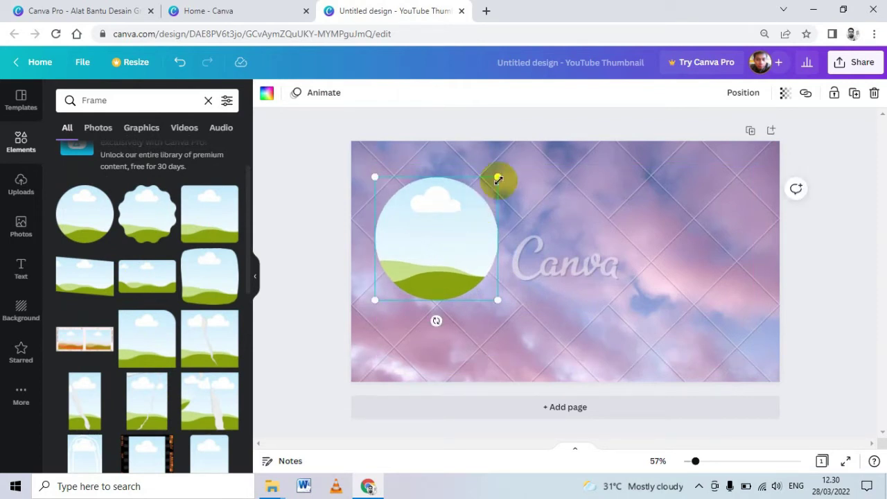
pyautogui.moveTo(498, 181); pyautogui.dragTo(529, 160)
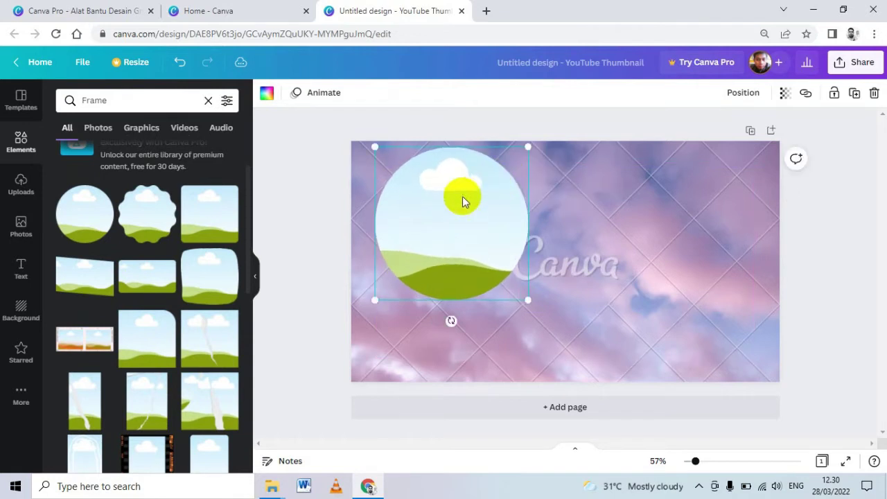
pyautogui.moveTo(464, 200); pyautogui.dragTo(444, 226)
pyautogui.click(604, 192)
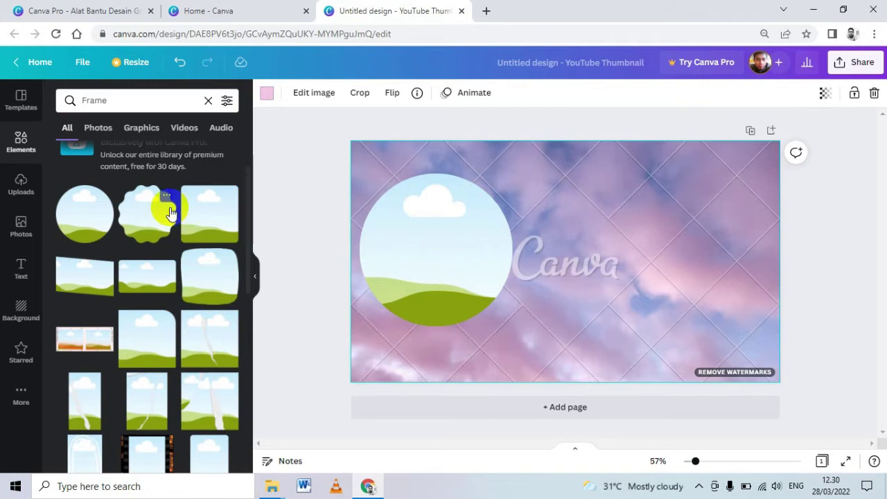
# Step: Upload the image masakan from the Downloads folder to the design's media library
pyautogui.click(23, 190)
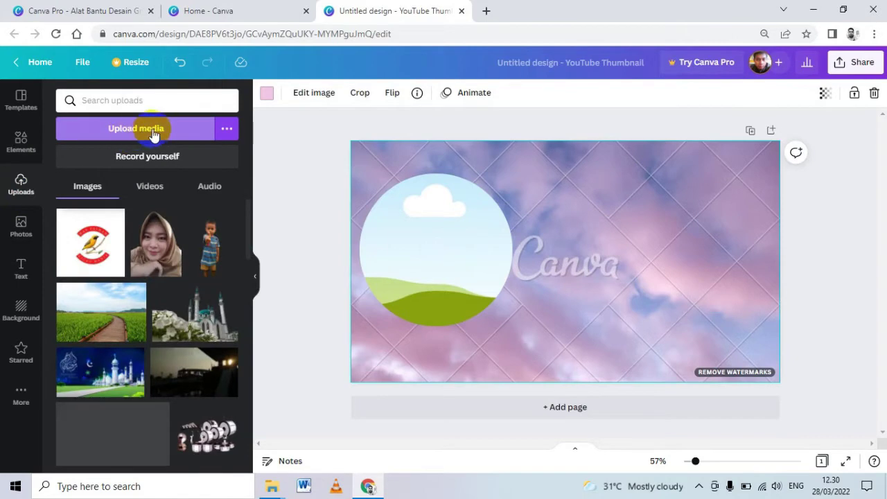
pyautogui.click(154, 134)
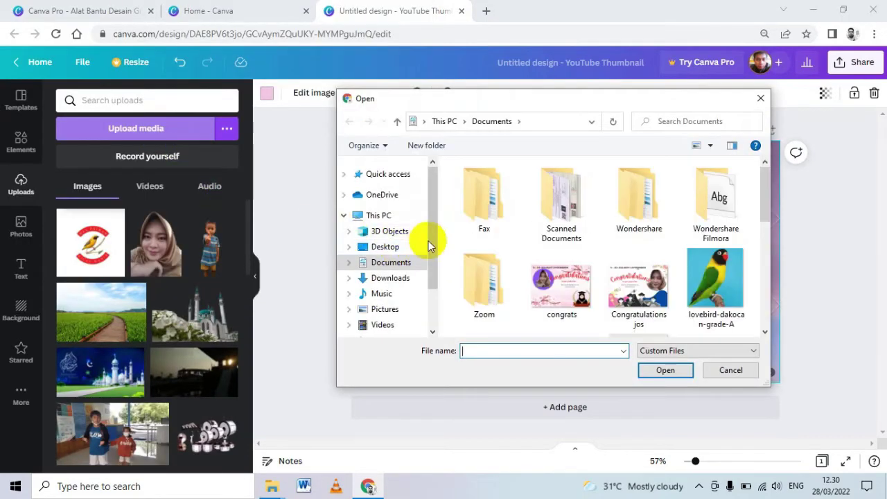
pyautogui.click(392, 279)
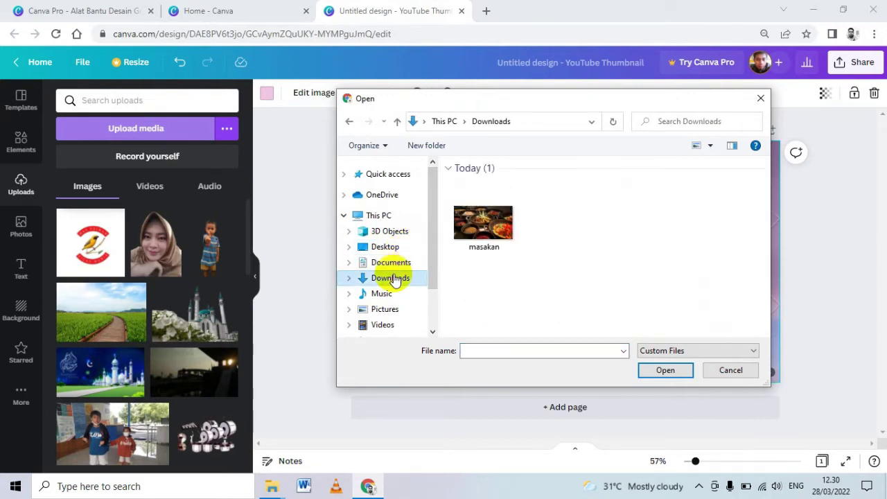
pyautogui.click(483, 233)
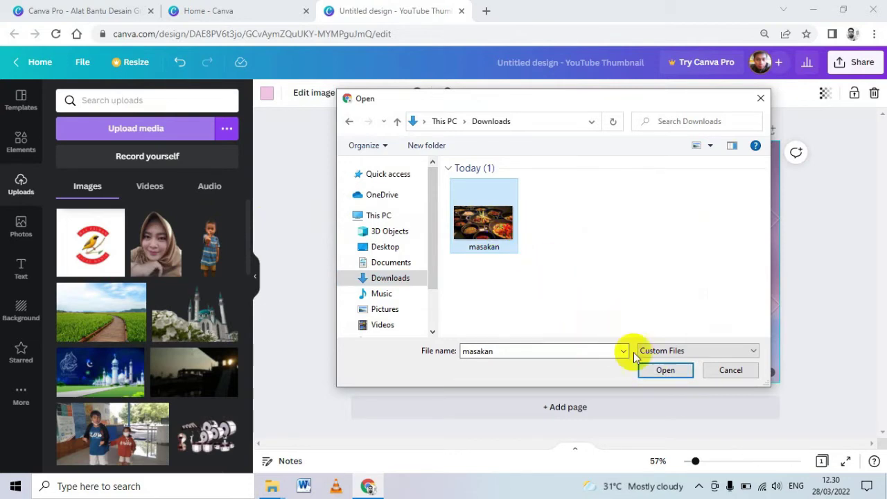
pyautogui.click(655, 374)
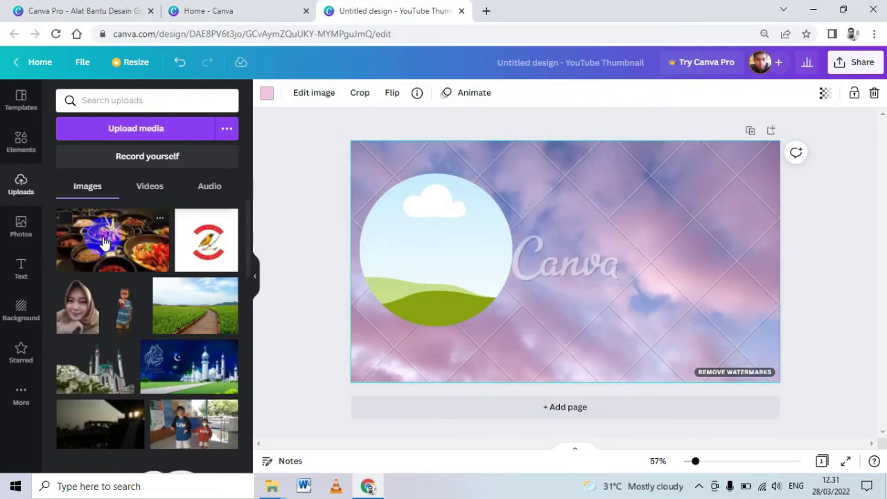
# Step: Fill the circular frame with the uploaded masakan food photo
pyautogui.moveTo(102, 242); pyautogui.dragTo(485, 213)
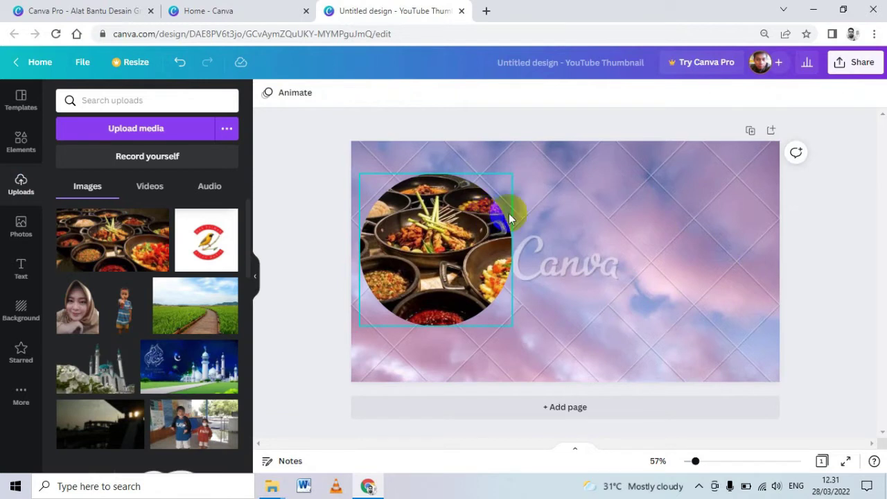
pyautogui.click(596, 198)
pyautogui.click(597, 198)
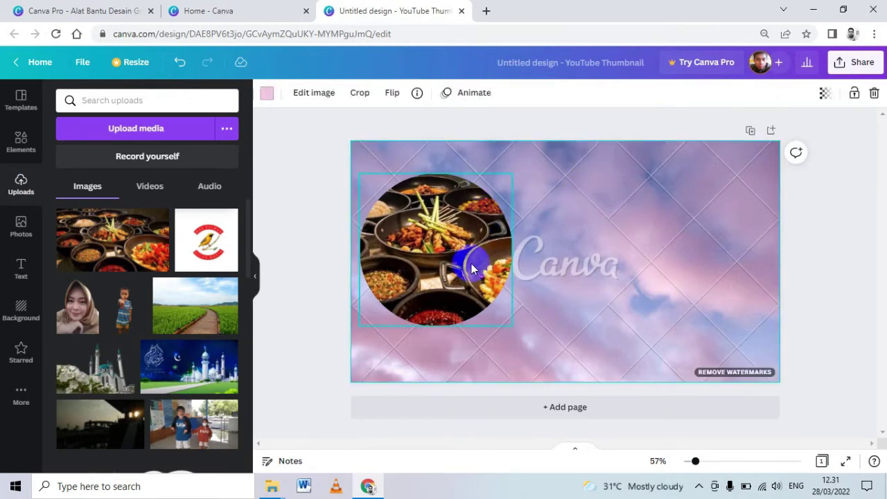
# Step: Add a heading text box and place it in the upper right area of the thumbnail, beside the food photo
pyautogui.click(23, 265)
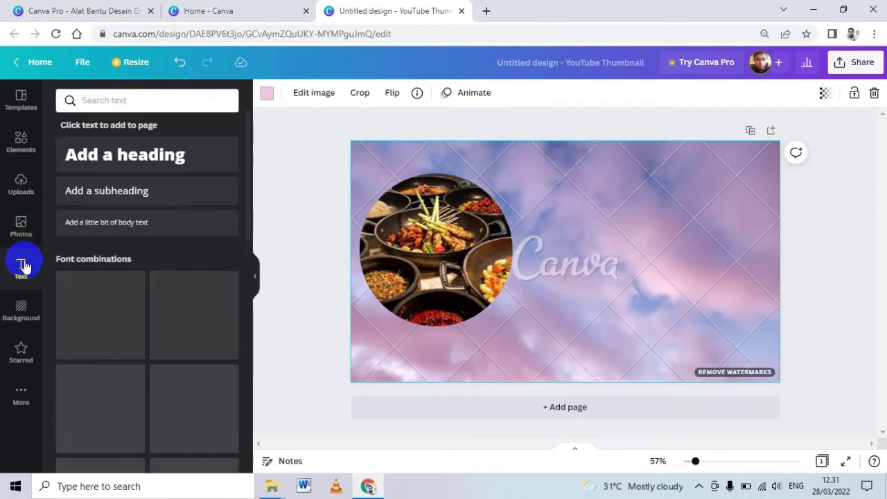
pyautogui.click(117, 305)
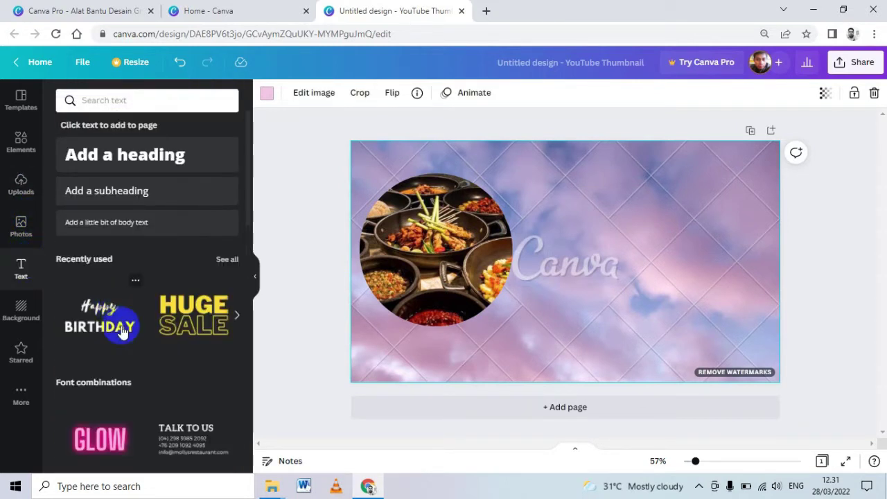
pyautogui.click(136, 358)
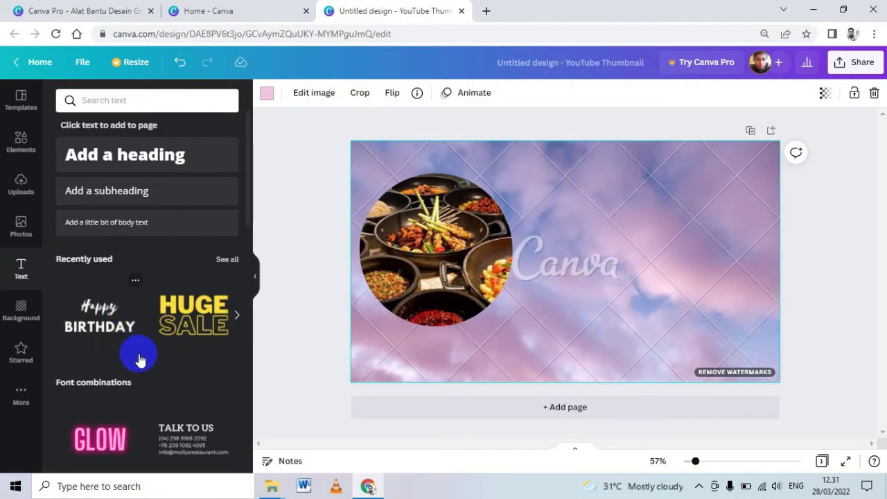
pyautogui.scroll(-1, 139, 360)
pyautogui.scroll(-2, 139, 355)
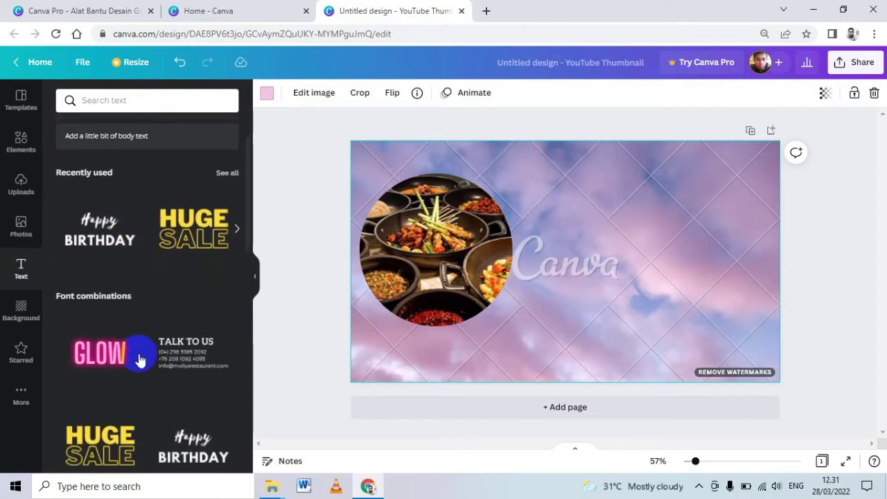
pyautogui.scroll(3, 139, 355)
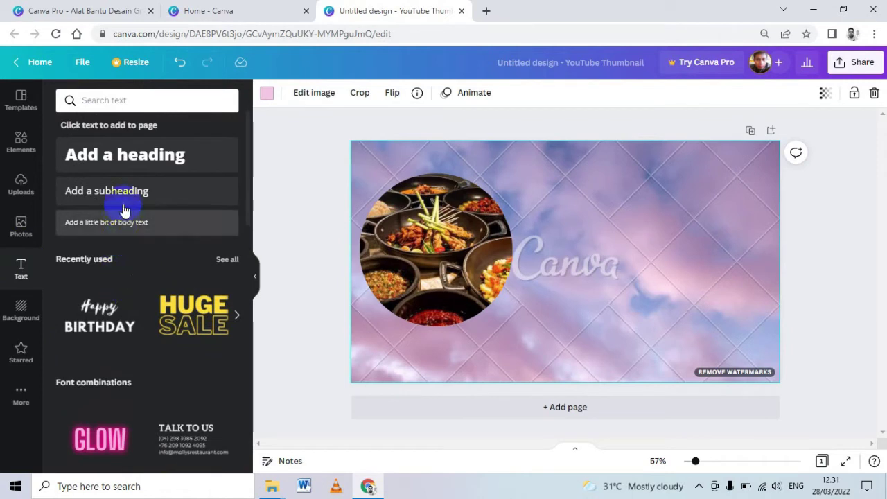
pyautogui.click(128, 158)
pyautogui.moveTo(564, 295); pyautogui.dragTo(644, 229)
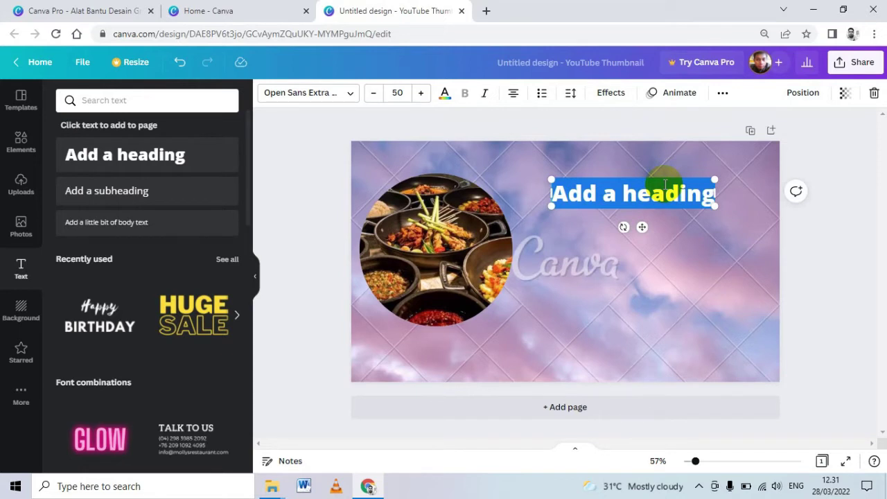
# Step: Replace the heading's placeholder text with "RESEP MASAKAN SEDERHANA"
pyautogui.write('RESEP')
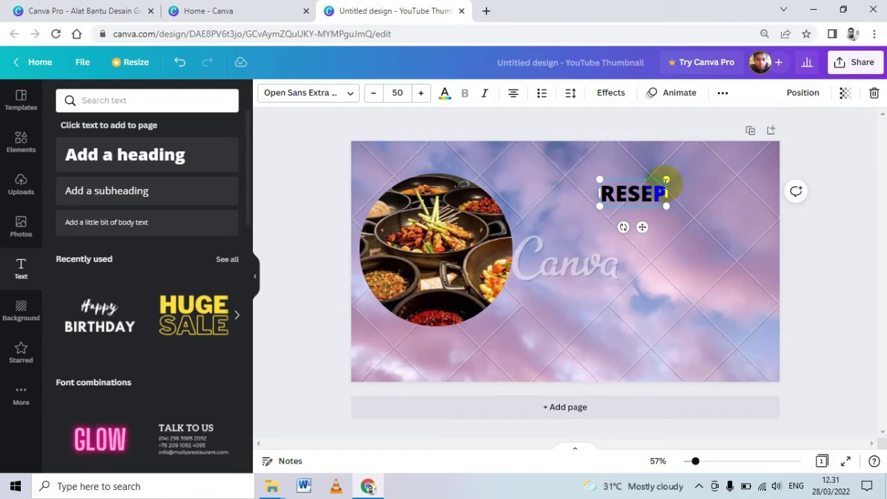
pyautogui.write(' MASAKAN SE')
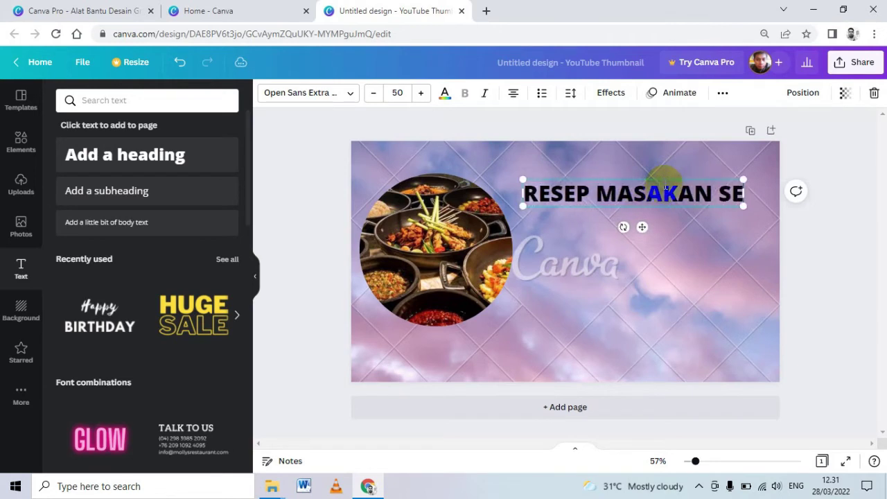
pyautogui.write('DERHANA')
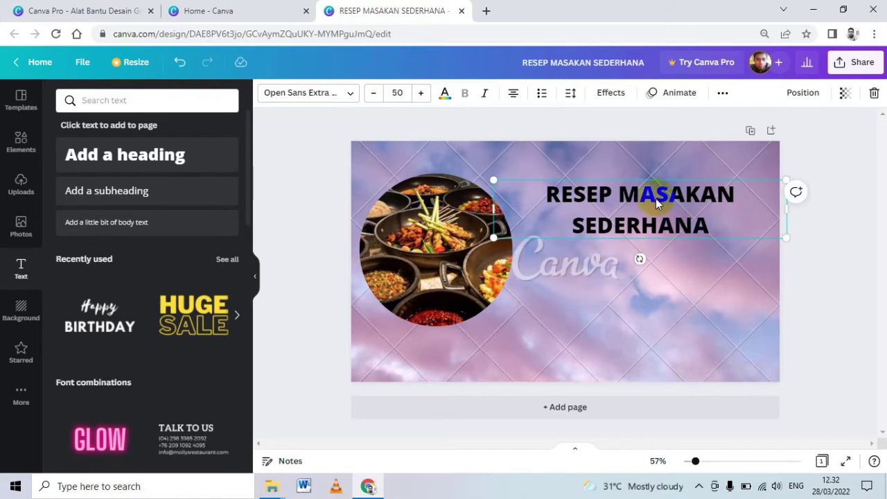
# Step: Try red and white on the "RESEP MASAKAN SEDERHANA" heading, settling on the near-black colour taken from the food photo
pyautogui.click(620, 164)
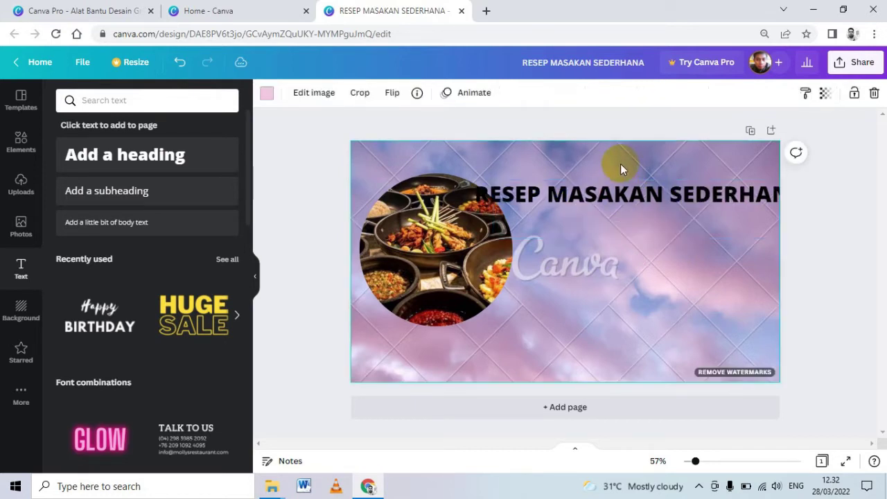
pyautogui.click(620, 198)
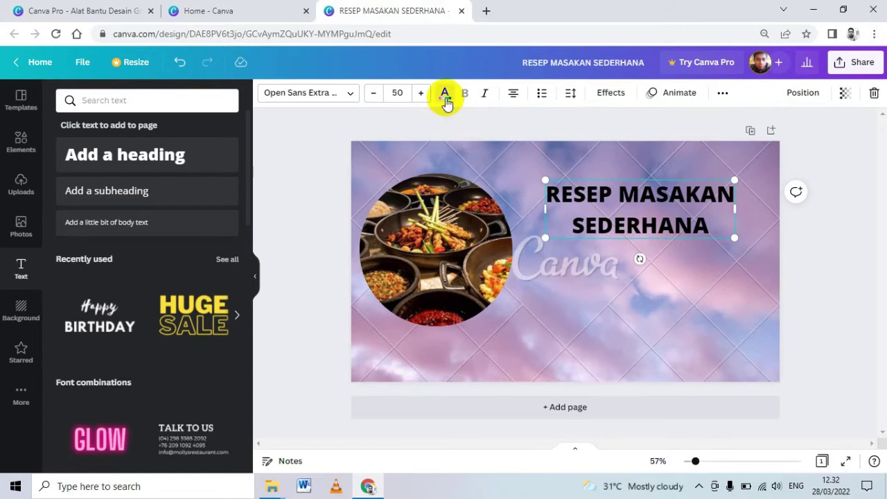
pyautogui.click(445, 95)
pyautogui.scroll(-1, 142, 335)
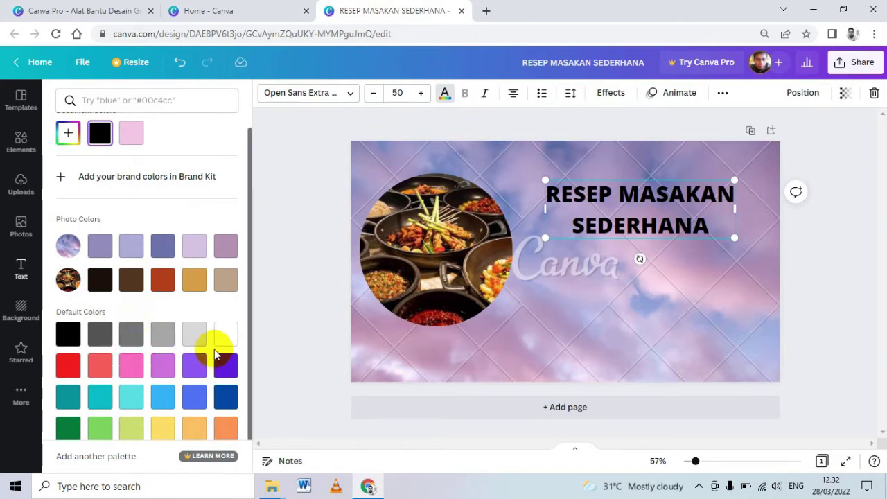
pyautogui.click(73, 364)
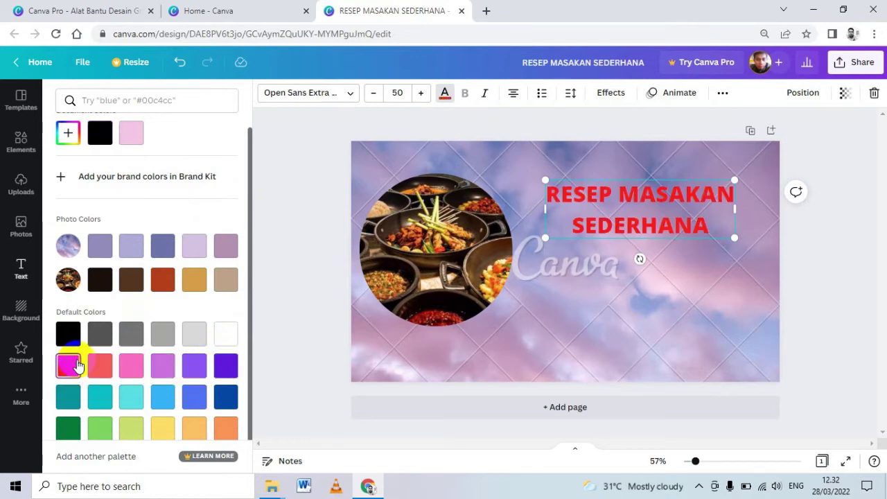
pyautogui.click(226, 336)
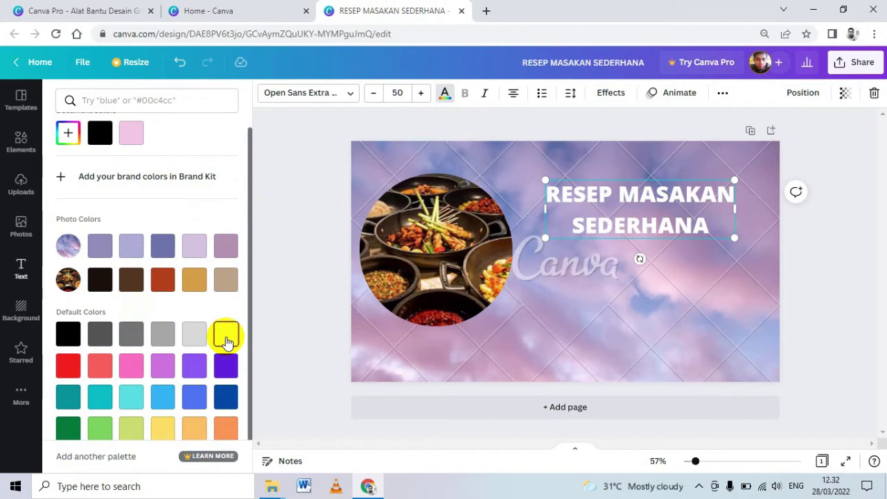
pyautogui.click(100, 279)
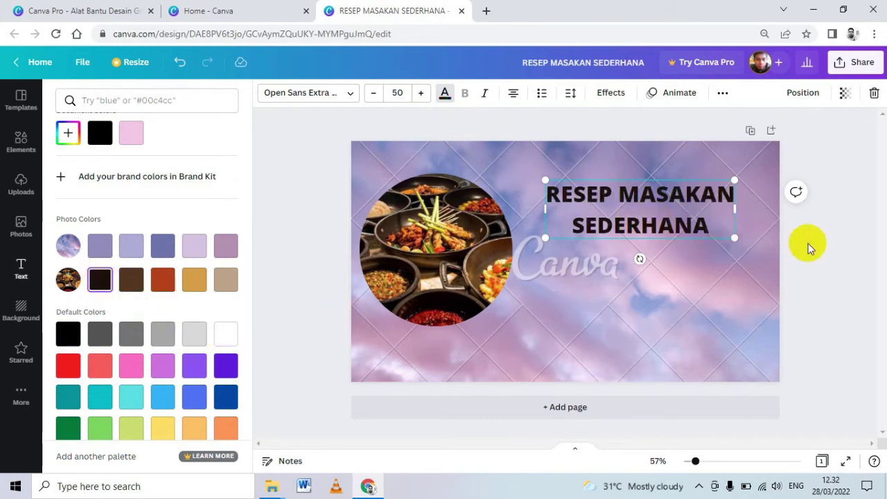
# Step: Shift the "RESEP MASAKAN SEDERHANA" heading slightly up and to the right, aligning its top with the circular food photo
pyautogui.press('Escape')
pyautogui.moveTo(630, 208); pyautogui.dragTo(650, 201)
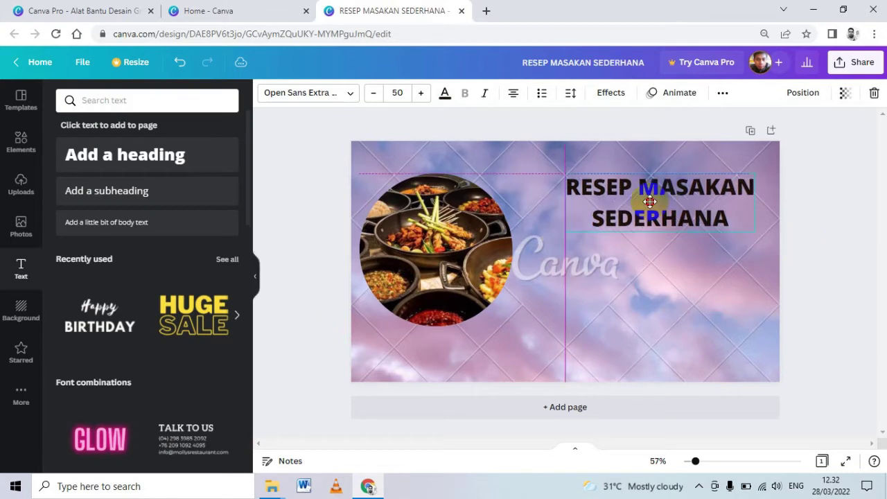
pyautogui.click(823, 275)
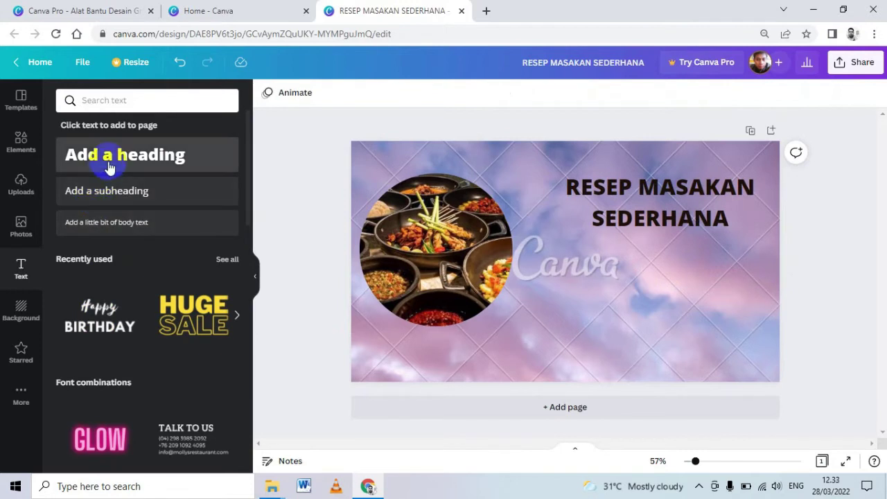
# Step: Add a second heading text box below the title and enter "TUTORIAL" in it
pyautogui.moveTo(109, 169); pyautogui.dragTo(643, 313)
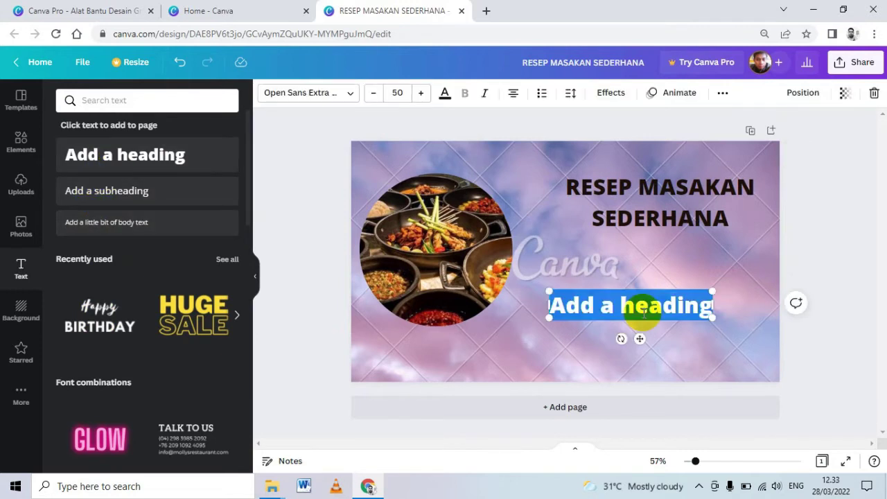
pyautogui.write('T')
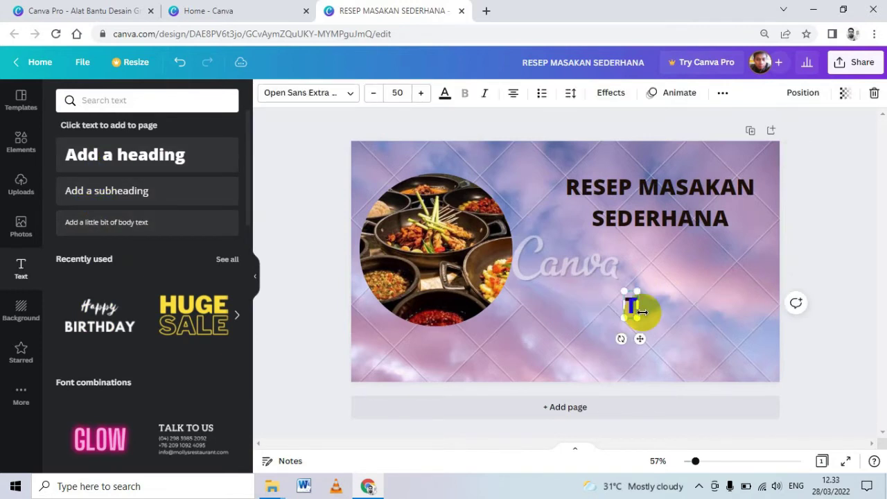
pyautogui.write('UTORIAL')
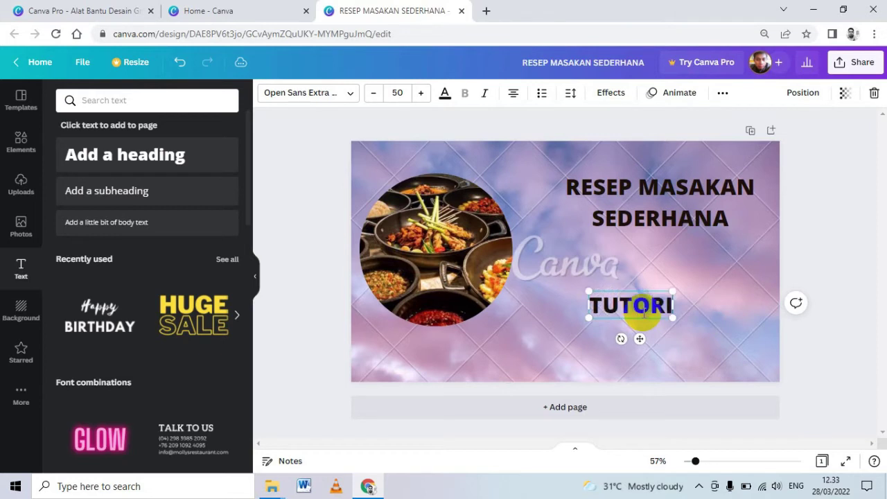
pyautogui.click(693, 347)
# Step: Reposition the "TUTORIAL" text beneath the title and rotate it so that it runs diagonally upward to the right
pyautogui.moveTo(654, 312); pyautogui.dragTo(672, 293)
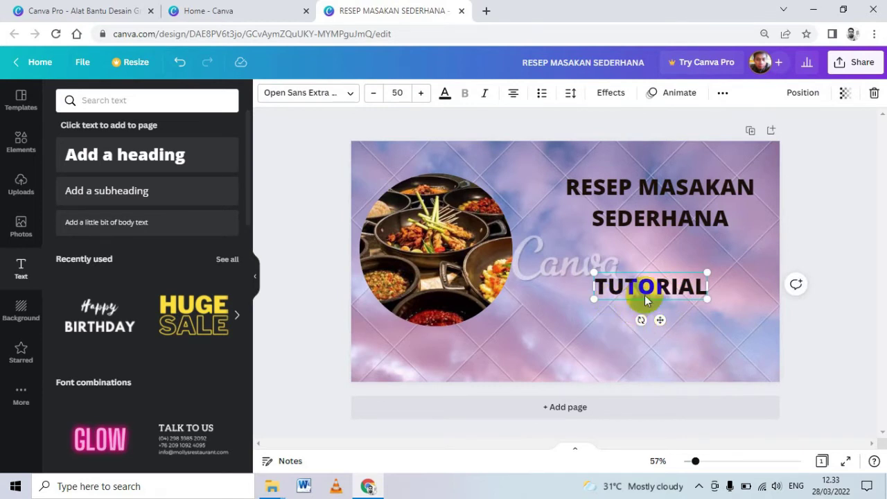
pyautogui.moveTo(640, 297); pyautogui.dragTo(660, 287)
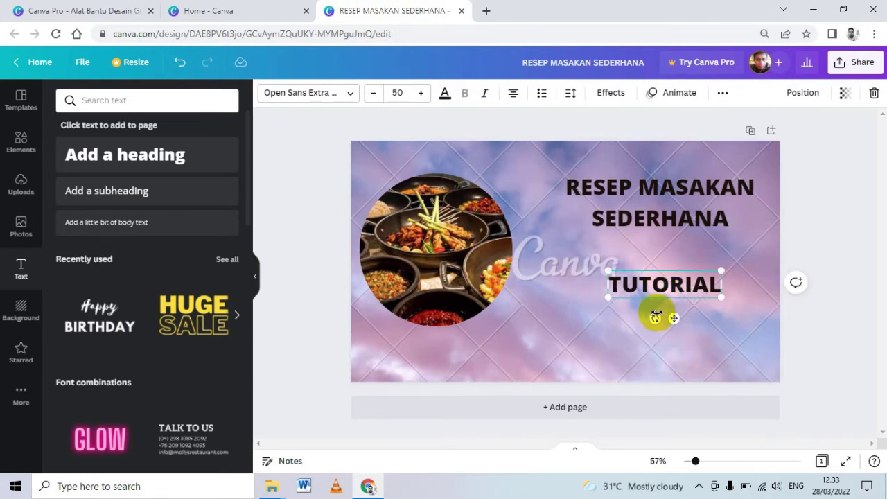
pyautogui.moveTo(656, 317); pyautogui.dragTo(697, 339)
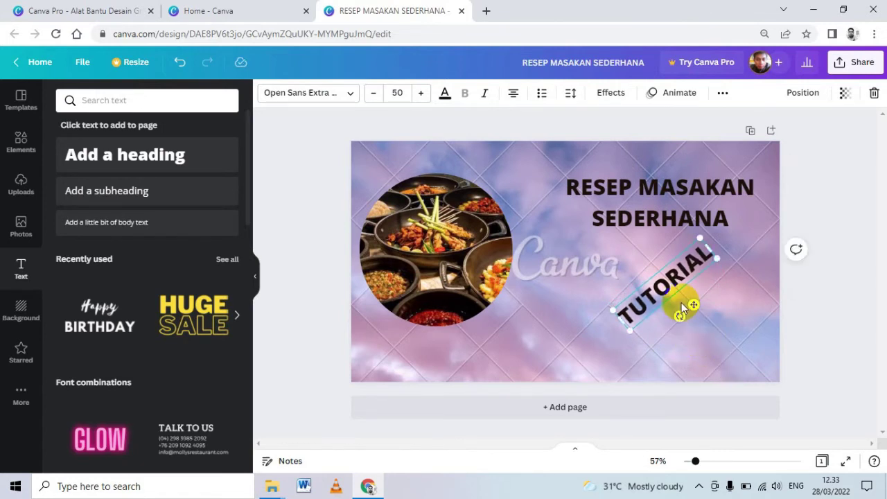
pyautogui.moveTo(678, 278); pyautogui.dragTo(643, 294)
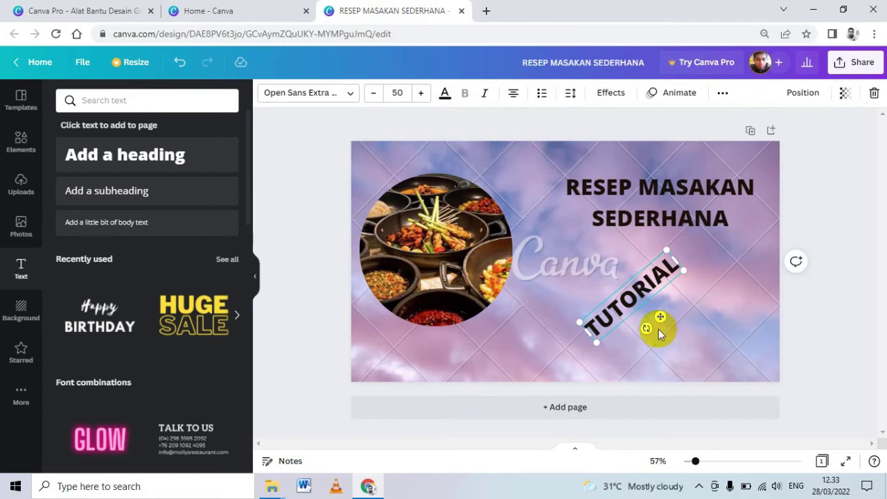
# Step: Add a third heading text box reading "MASAKAN"
pyautogui.click(138, 166)
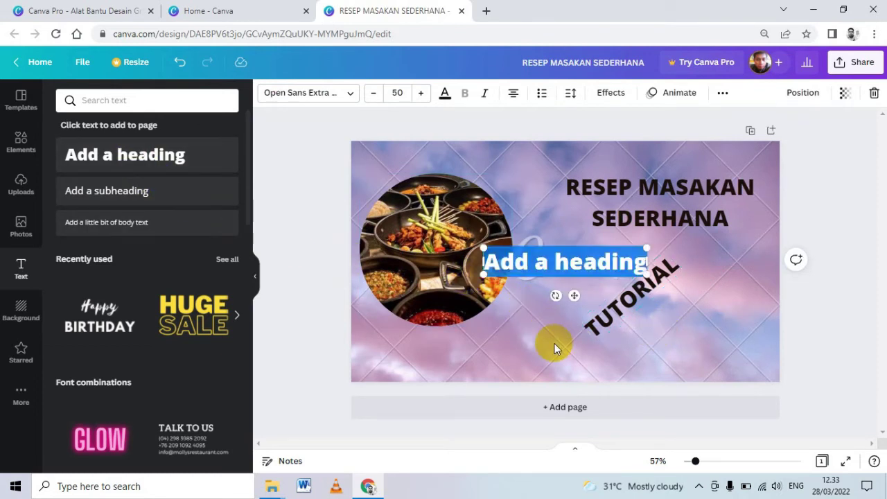
pyautogui.write('MASAKA')
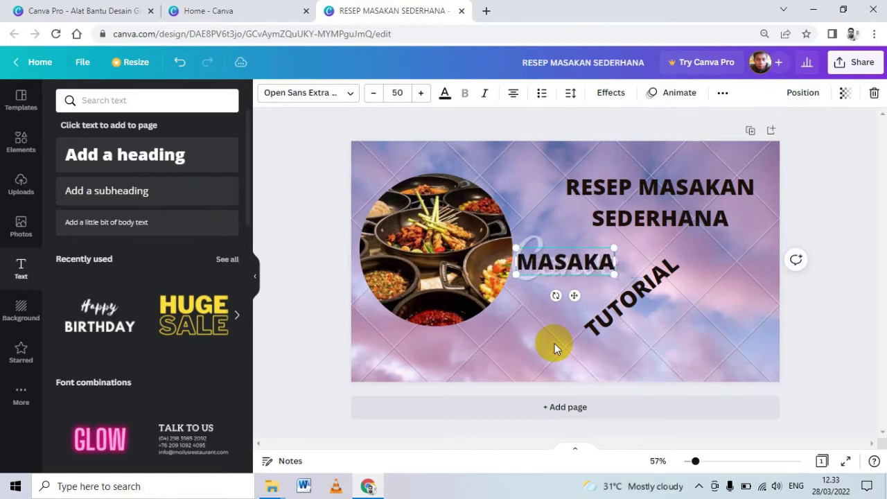
pyautogui.write('N')
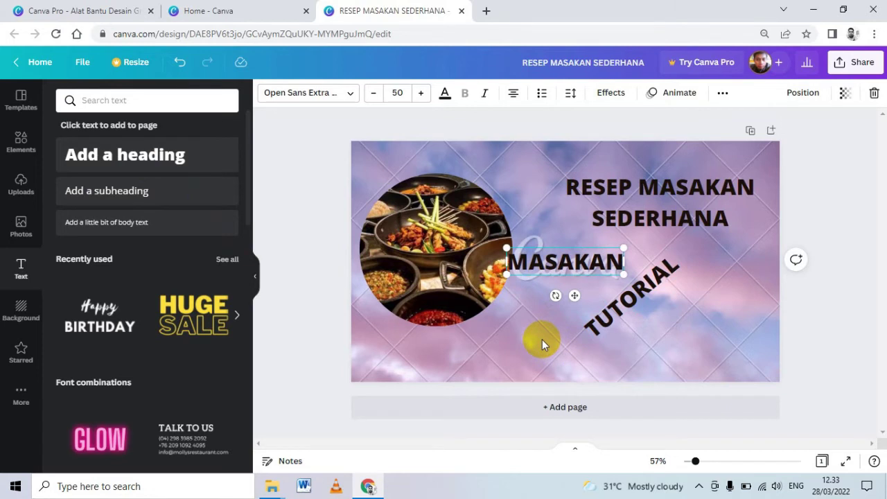
# Step: Replace the "MASAKAN" wording in the new text box with "COOKING"
pyautogui.press('BackSpace')
pyautogui.press('BackSpace')
pyautogui.press('BackSpace')
pyautogui.press('BackSpace')
pyautogui.press('BackSpace')
pyautogui.press('BackSpace')
pyautogui.press('BackSpace')
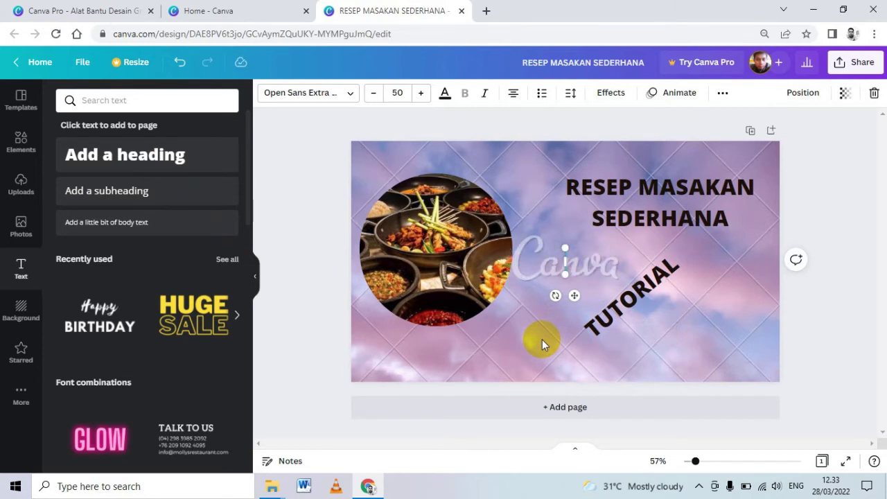
pyautogui.write('COO')
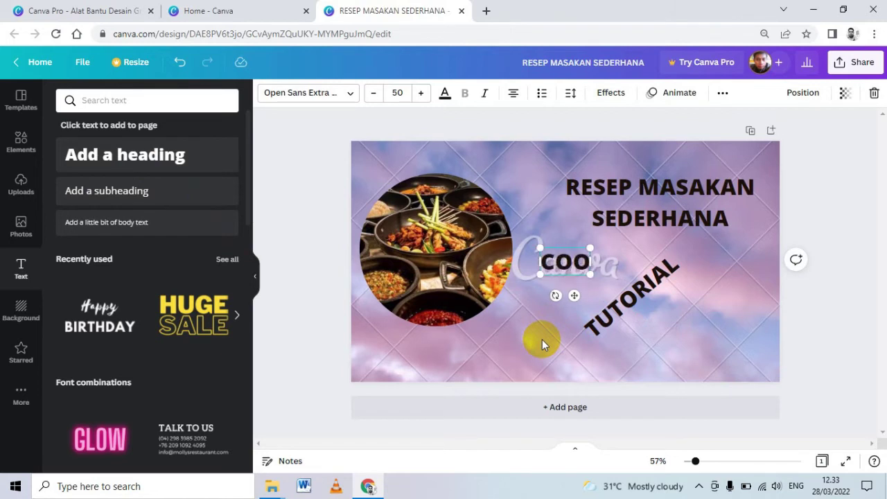
pyautogui.write('KING')
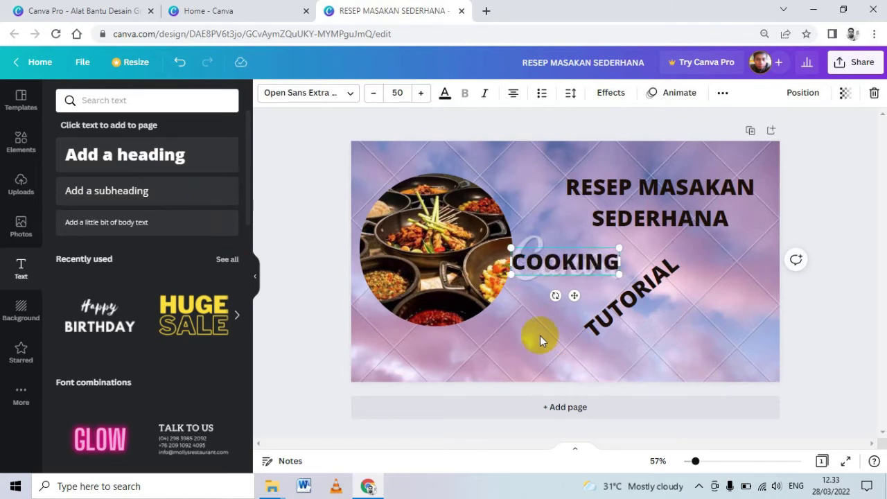
# Step: Rotate "COOKING" to match the diagonal of "TUTORIAL" and arrange both words together in the thumbnail's lower right area
pyautogui.moveTo(556, 296); pyautogui.dragTo(589, 308)
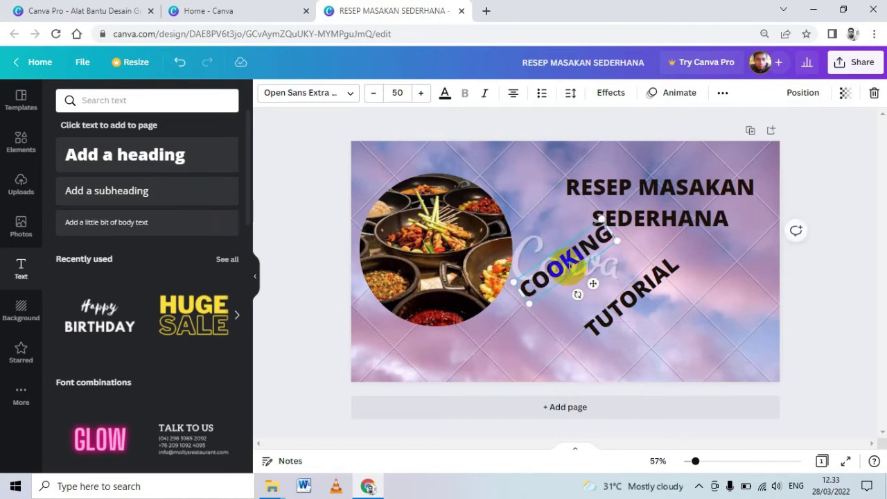
pyautogui.click(561, 330)
pyautogui.moveTo(591, 275); pyautogui.dragTo(691, 319)
pyautogui.moveTo(654, 267); pyautogui.dragTo(682, 277)
pyautogui.click(720, 307)
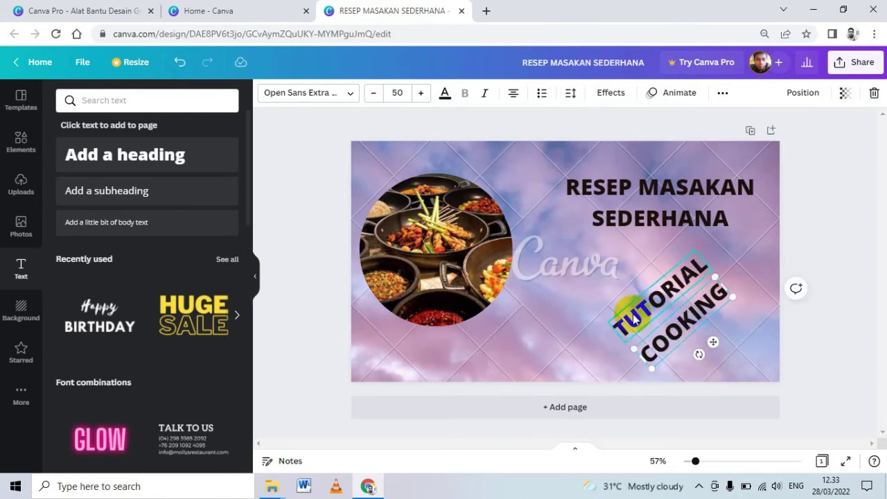
pyautogui.click(568, 228)
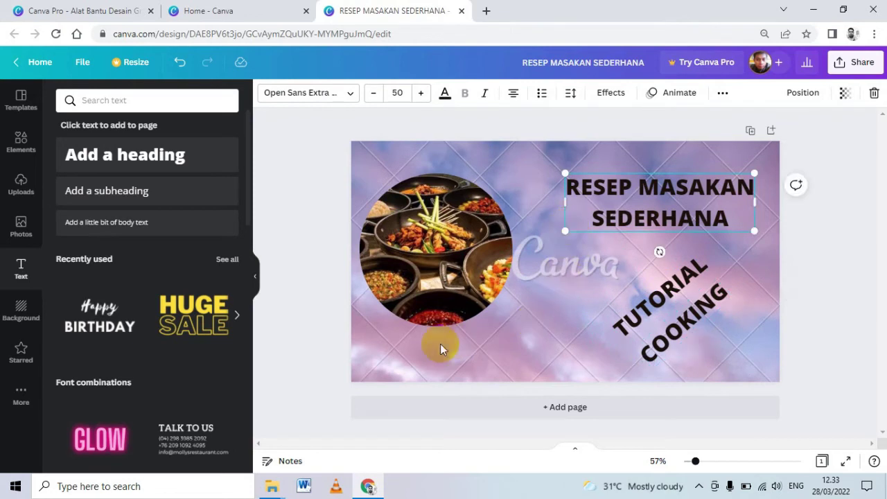
pyautogui.click(407, 356)
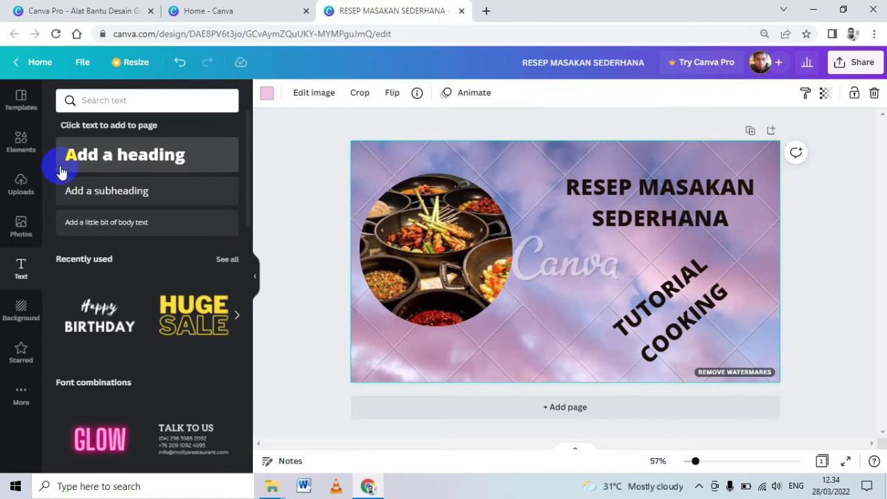
# Step: Add a scalloped circular frame and move it to the lower middle of the thumbnail, beside the food photo
pyautogui.click(22, 149)
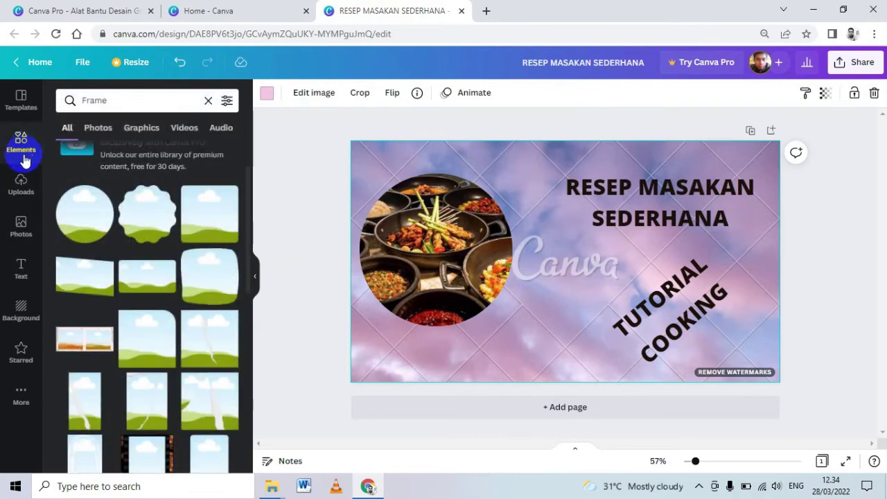
pyautogui.click(146, 220)
pyautogui.moveTo(562, 224); pyautogui.dragTo(552, 288)
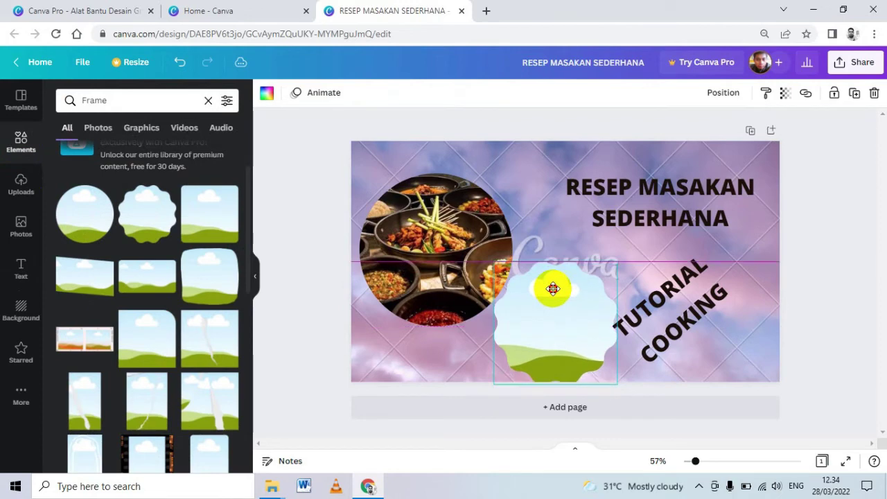
# Step: Try to fill the scalloped frame with the uploaded food photo, and delete the frame from the thumbnail
pyautogui.click(22, 185)
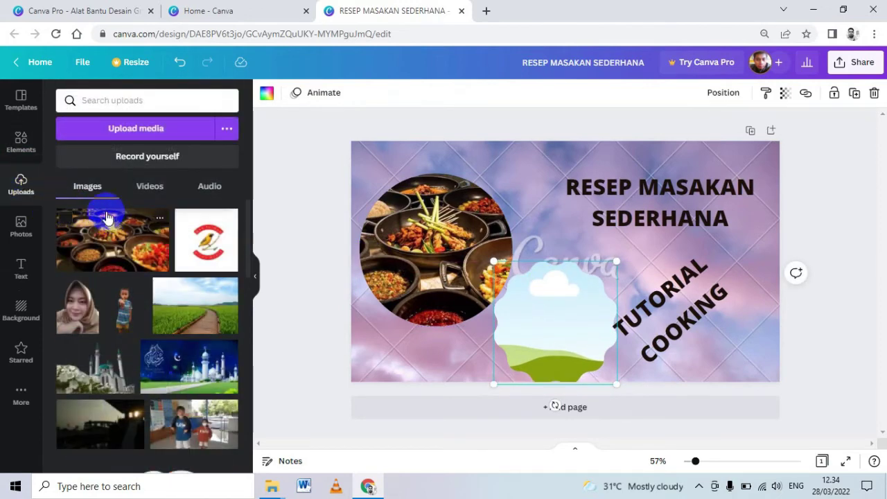
pyautogui.scroll(-2, 105, 220)
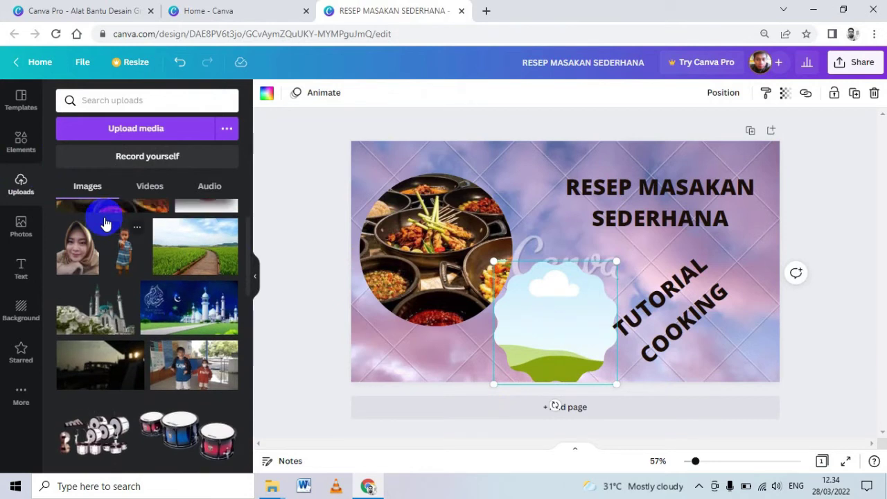
pyautogui.scroll(2, 105, 221)
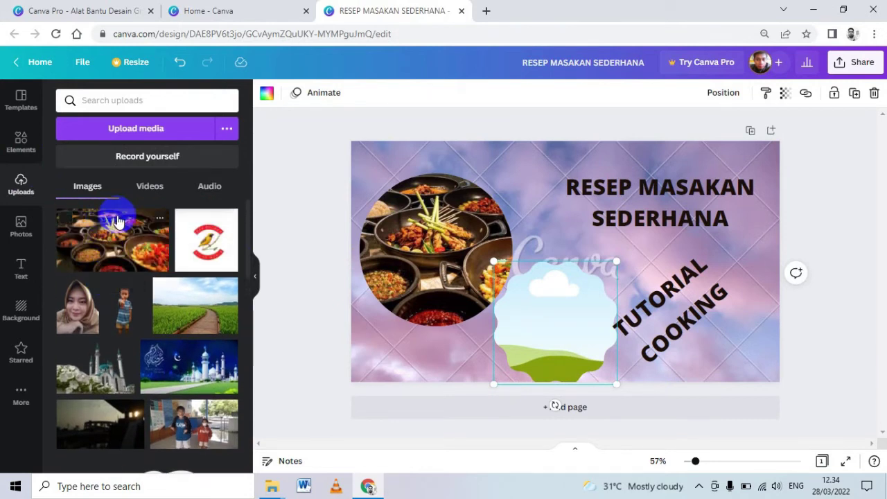
pyautogui.moveTo(118, 222); pyautogui.dragTo(557, 340)
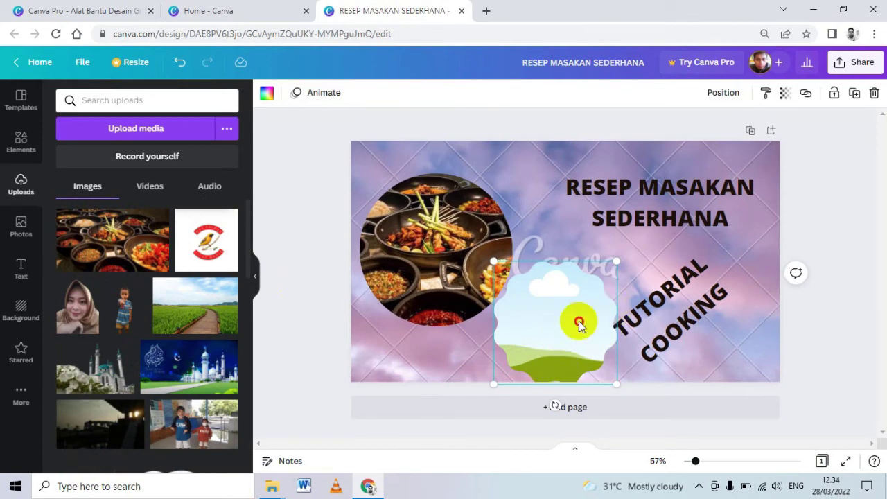
pyautogui.press('Delete')
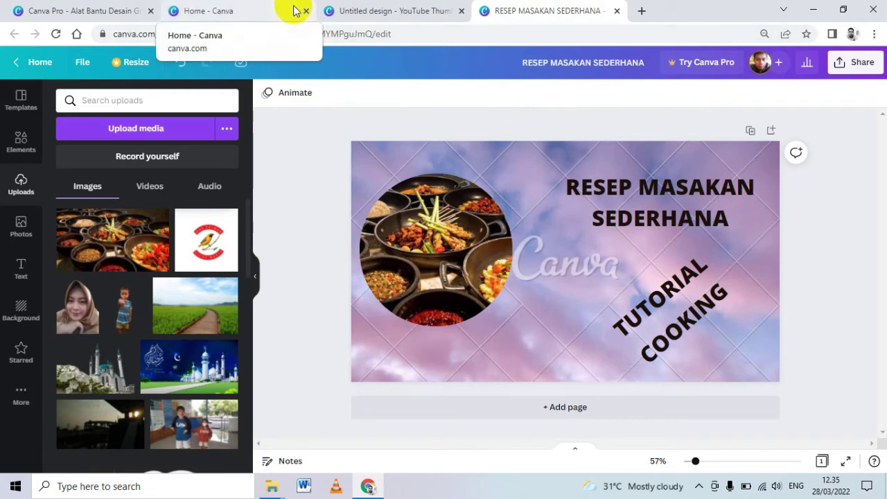
# Step: In the blank YouTube thumbnail design, search the templates for "COOKING" and apply the dark green "Cooking Tutorial" template with the circular photo
pyautogui.click(273, 9)
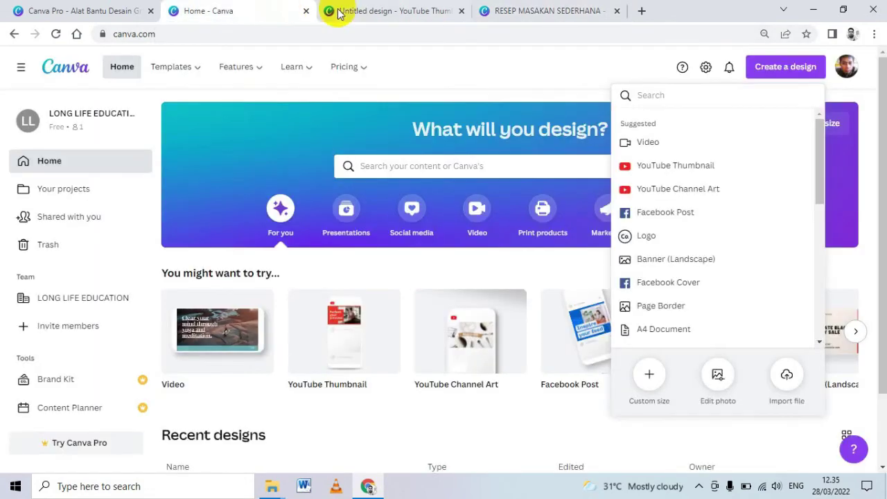
pyautogui.click(364, 11)
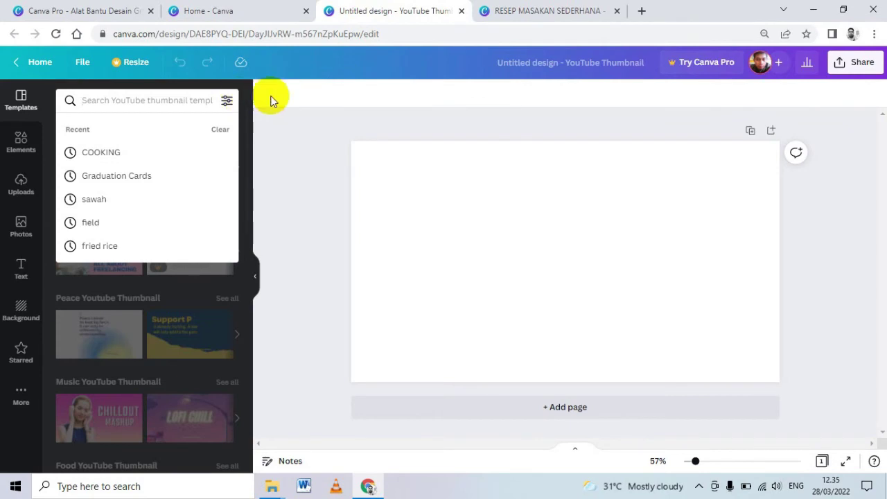
pyautogui.click(271, 100)
pyautogui.click(130, 103)
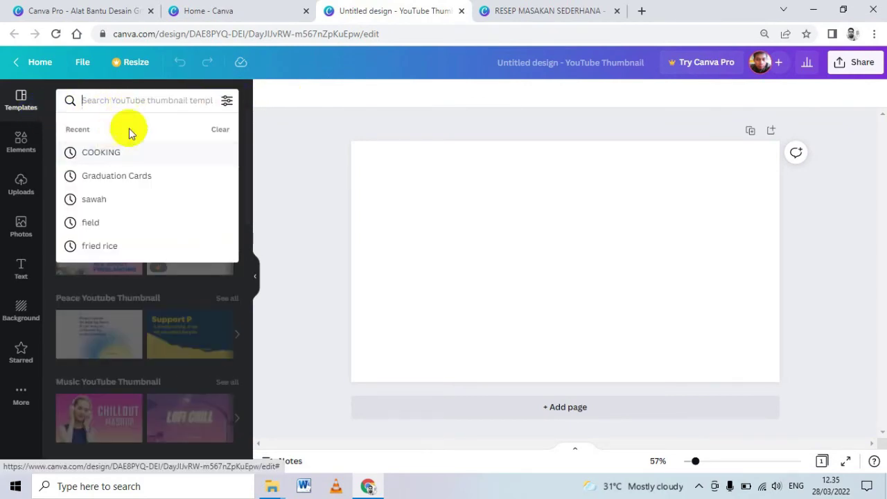
pyautogui.write('COOKING')
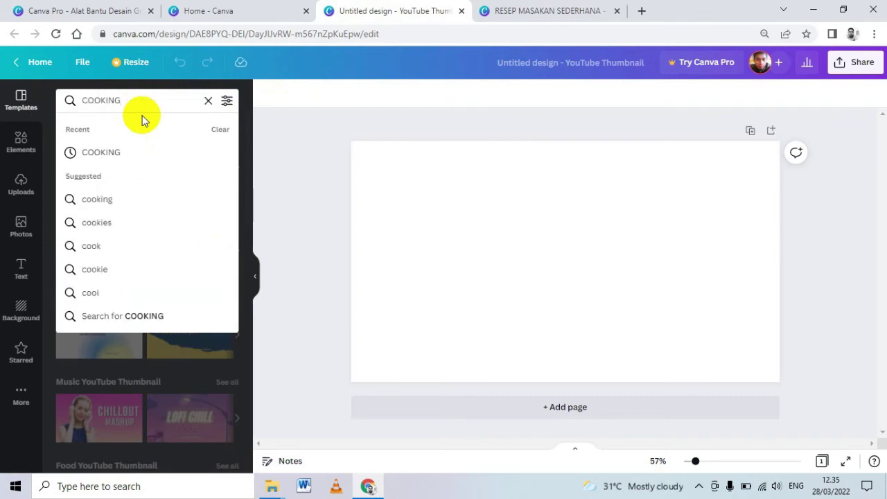
pyautogui.press('Return')
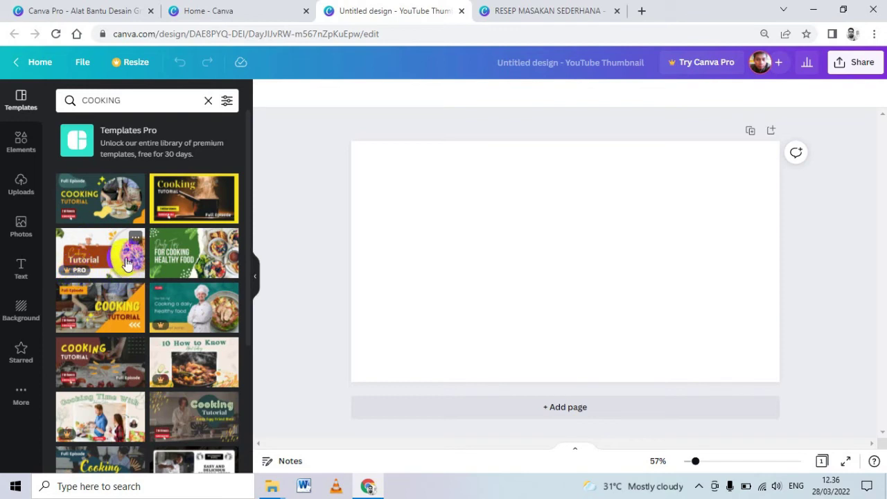
pyautogui.click(94, 209)
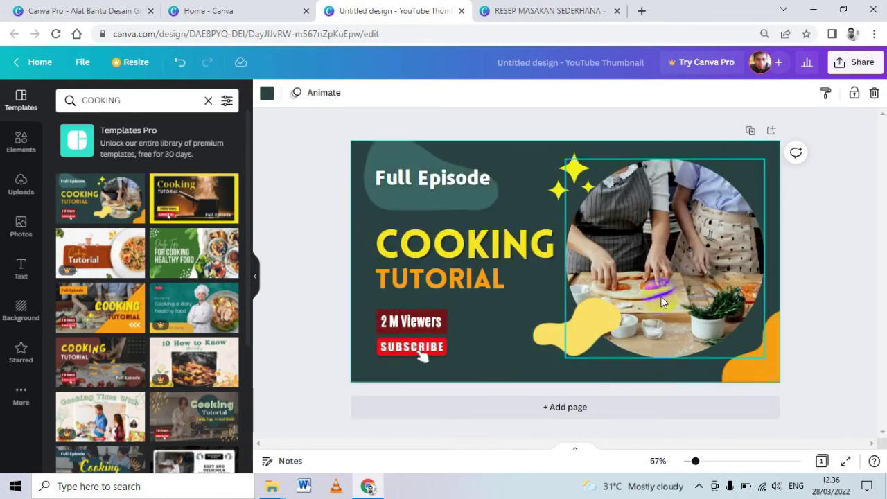
pyautogui.click(832, 247)
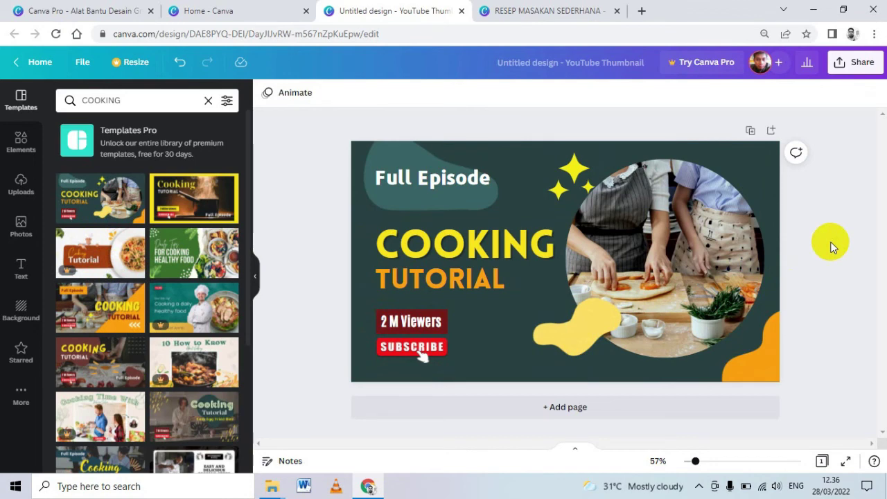
# Step: Delete the template's photo from the circular frame and fill the frame with the uploaded food photo
pyautogui.click(663, 287)
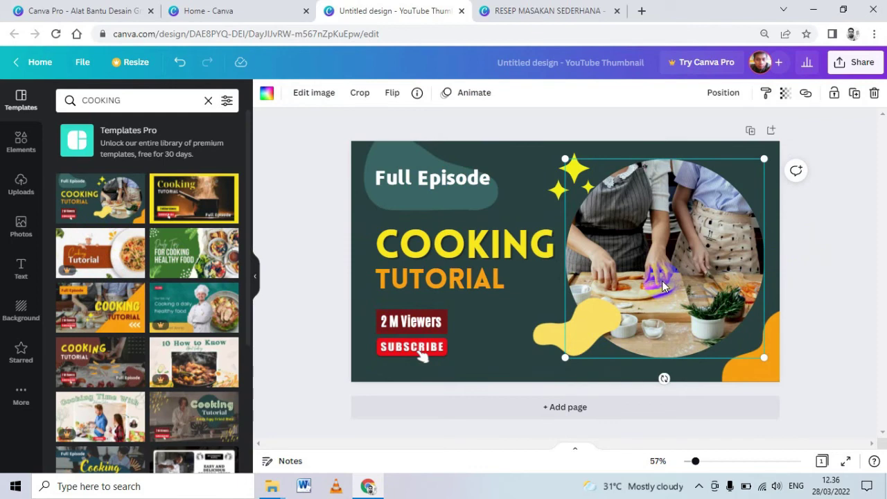
pyautogui.click(538, 316)
pyautogui.click(677, 235)
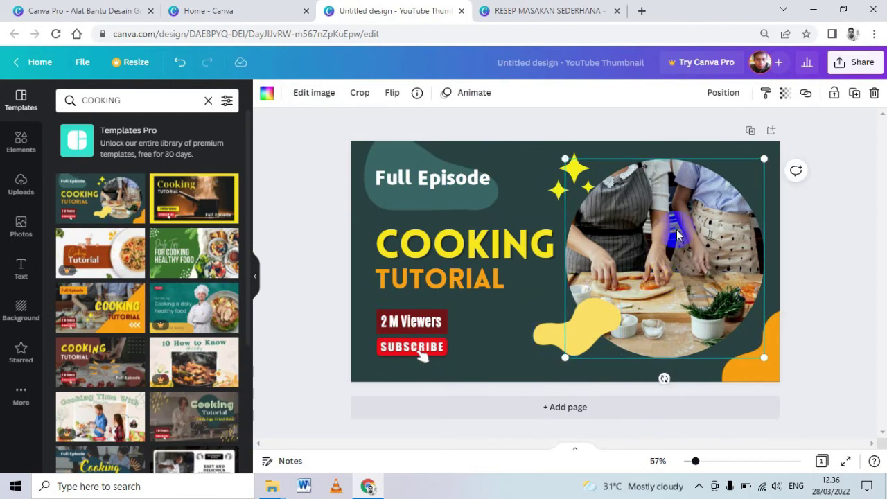
pyautogui.press('Delete')
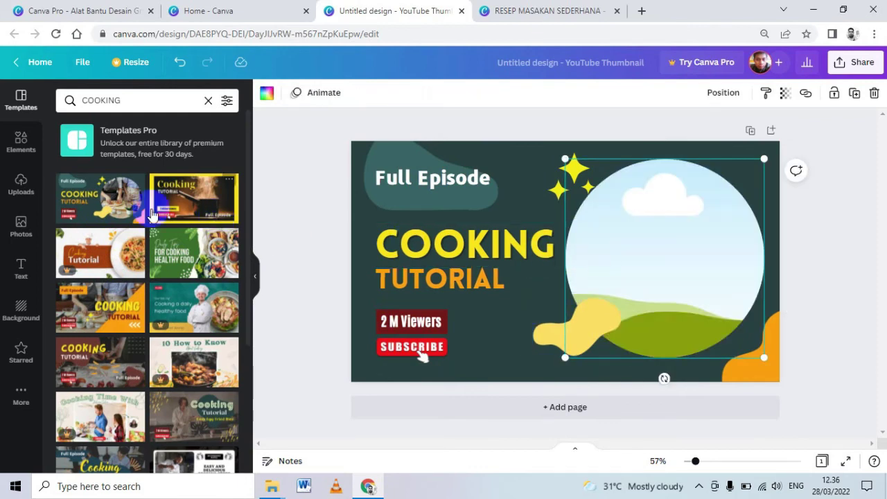
pyautogui.click(22, 188)
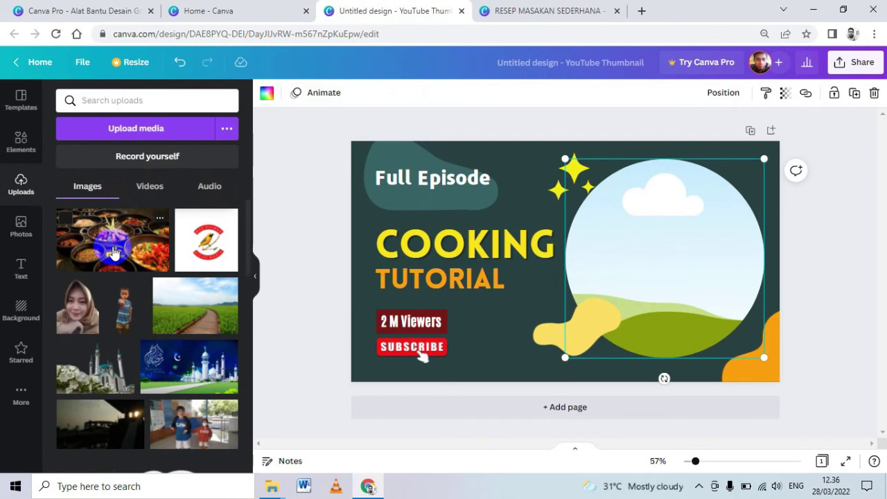
pyautogui.moveTo(114, 253); pyautogui.dragTo(627, 232)
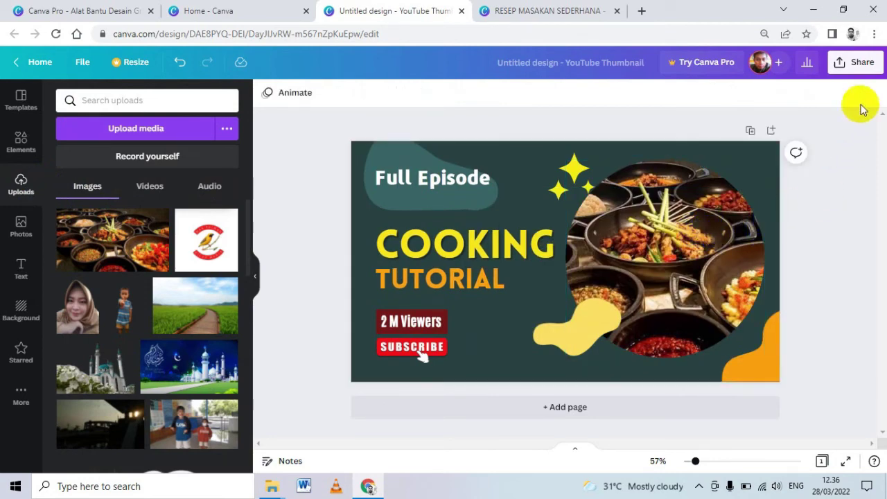
# Step: Download the "Cooking Tutorial" thumbnail as a PNG
pyautogui.click(858, 69)
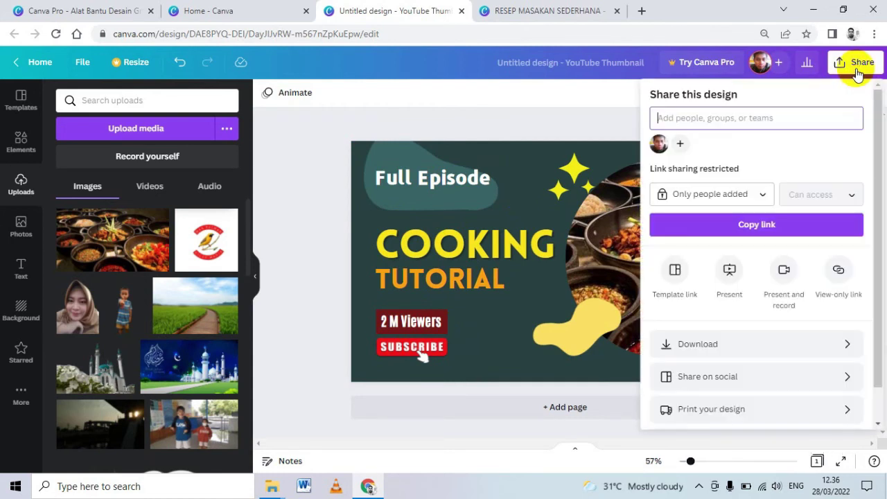
pyautogui.click(743, 347)
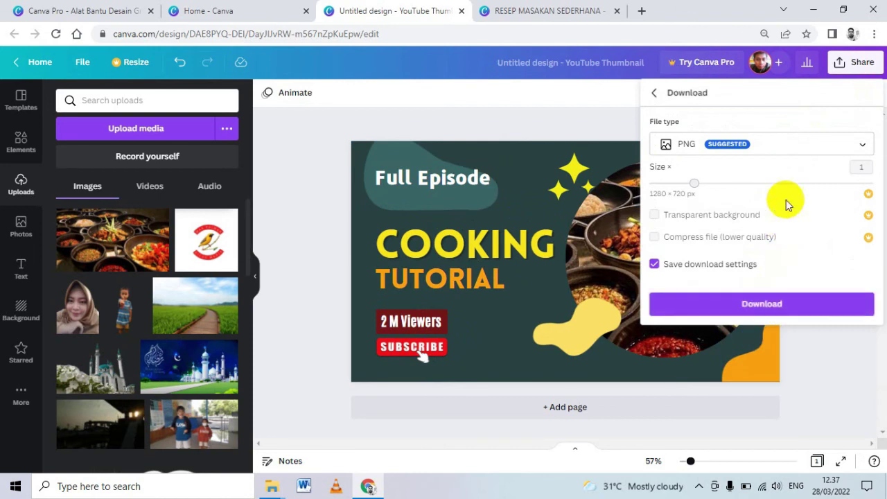